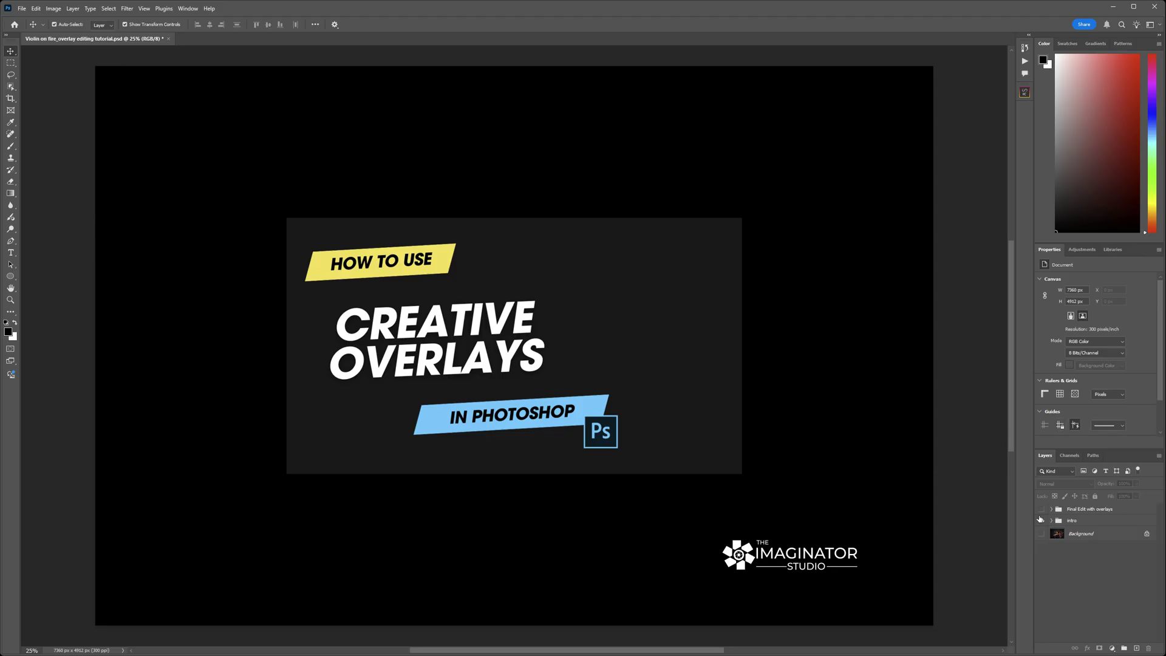
# - Hide the Intro group and show the Background layer with the violinist photo
pyautogui.click(1040, 521)
pyautogui.click(1041, 533)
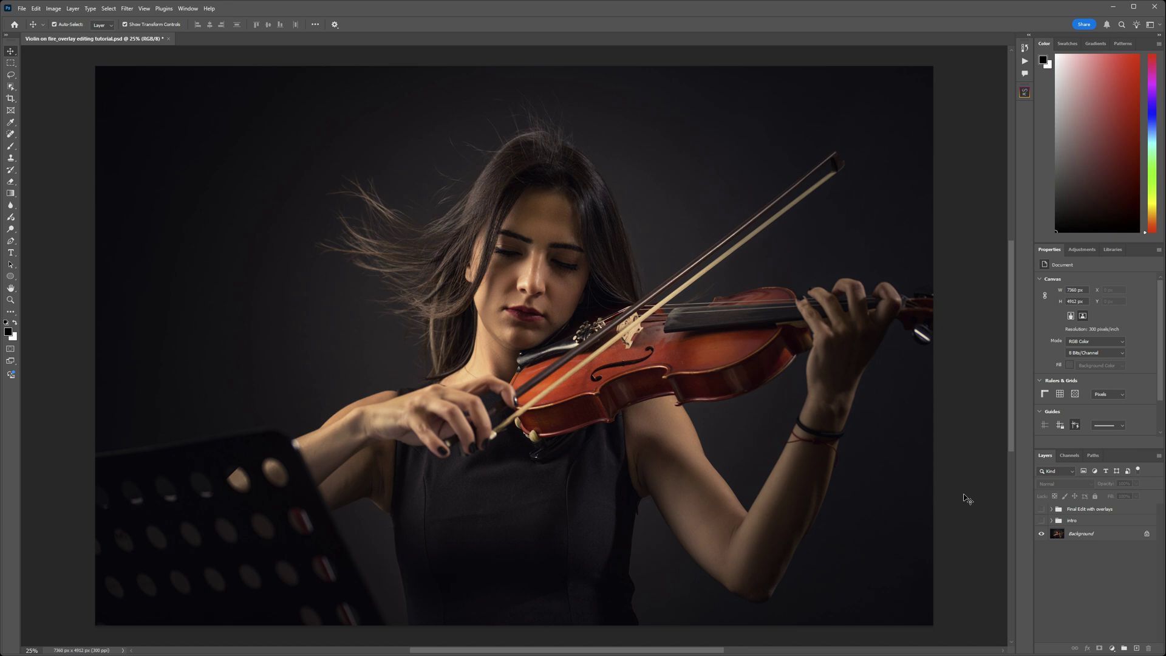
# - Preview the Final Edit with overlays group over the photo and return to the unedited Background
pyautogui.click(1042, 510)
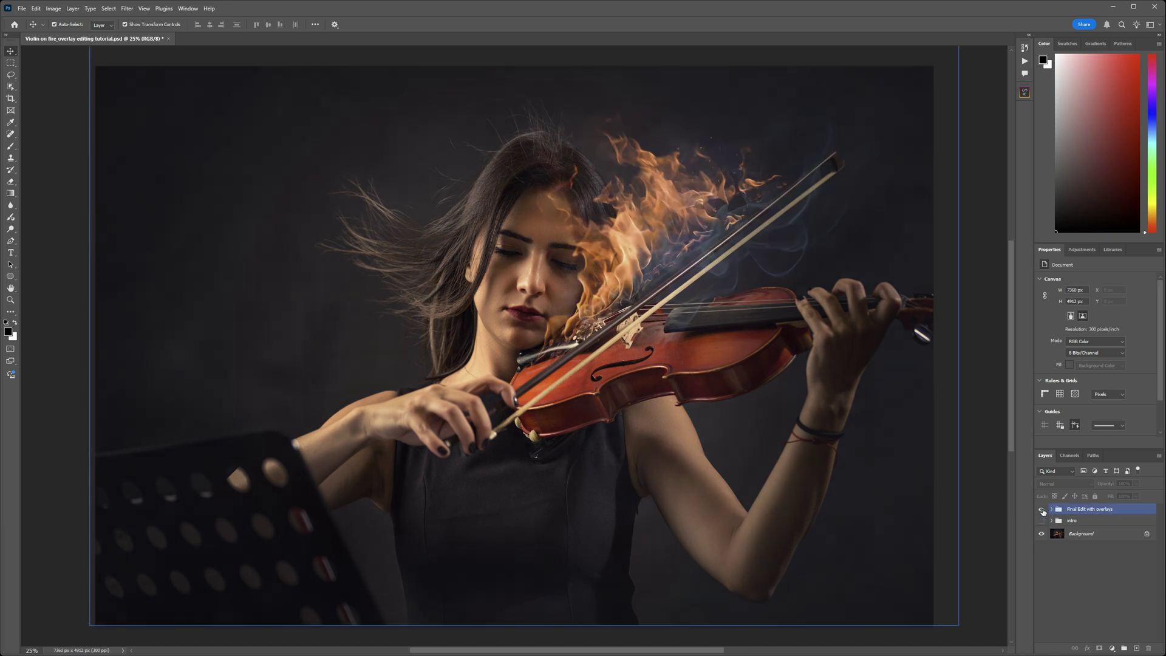
pyautogui.click(1115, 555)
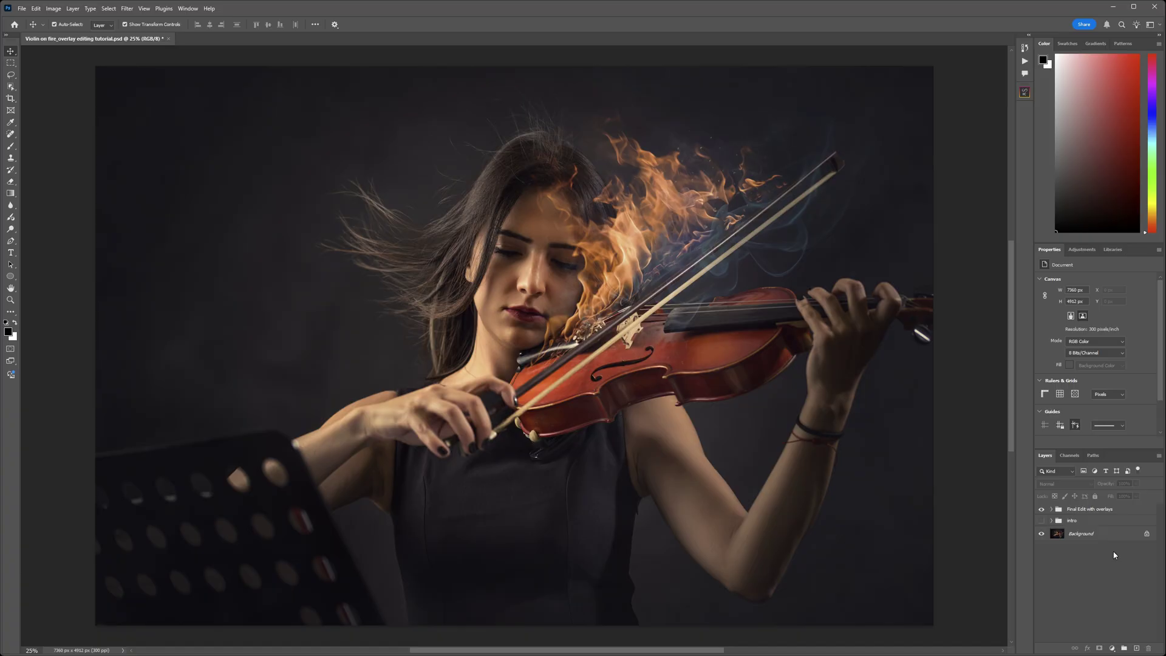
pyautogui.hotkey('ctrl', 'z')
pyautogui.hotkey('ctrl', 'z')
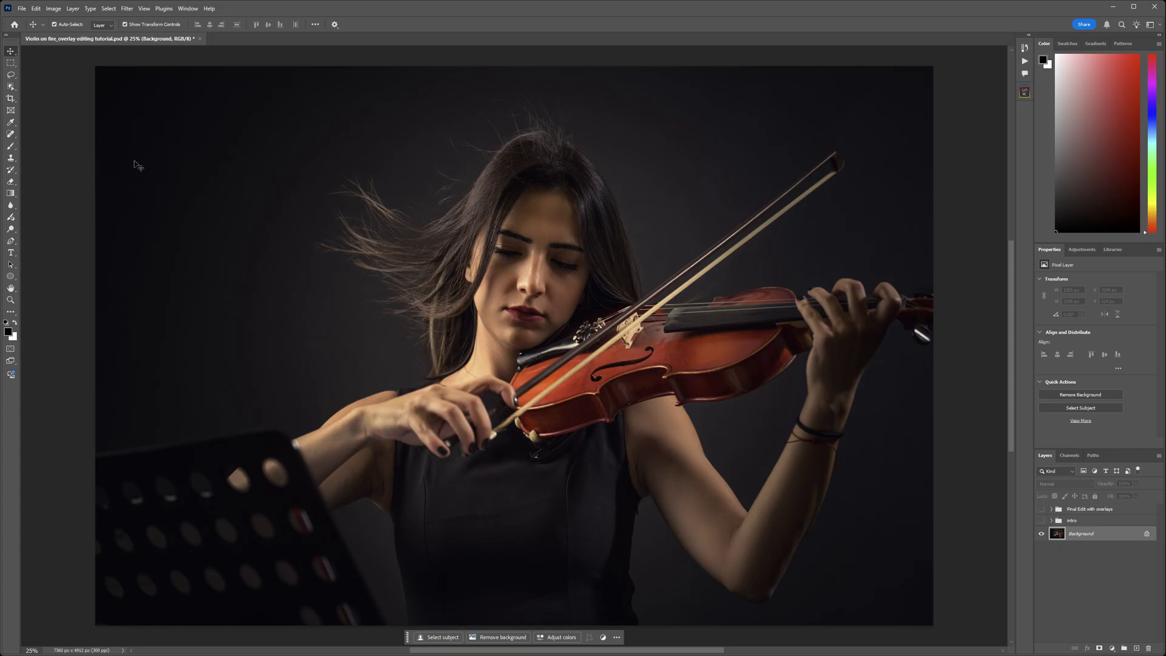
# - Place The Imaginator Studio_Fire Overlays 01 from the Fire Overlays folder into the document as an embedded image
pyautogui.click(22, 8)
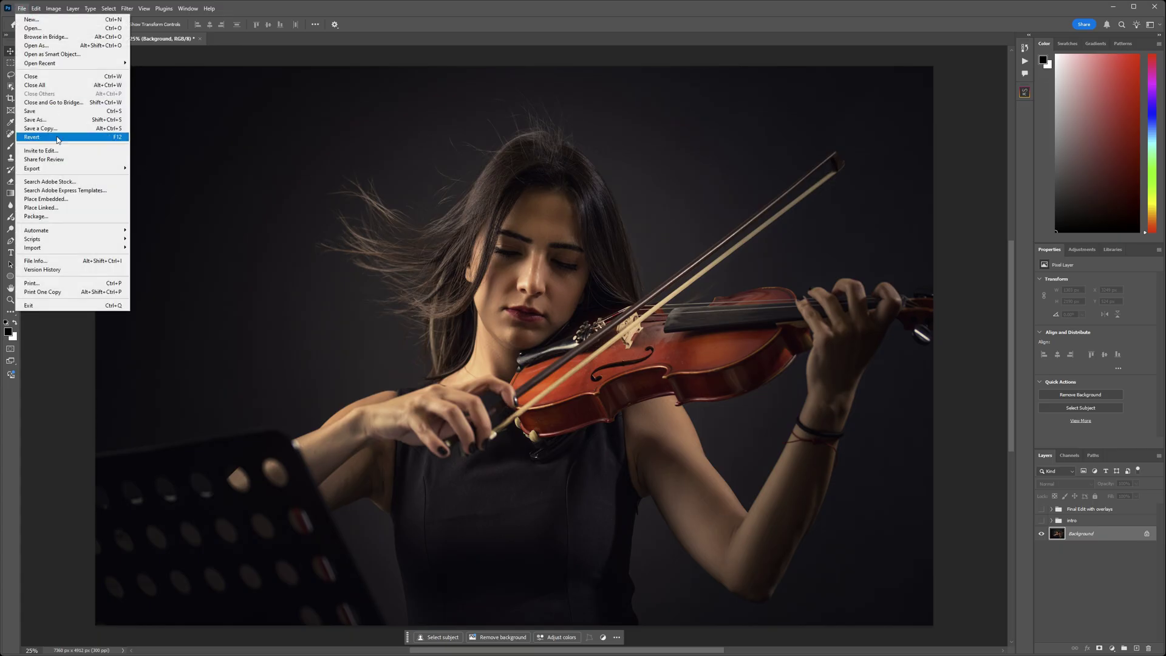
pyautogui.click(51, 199)
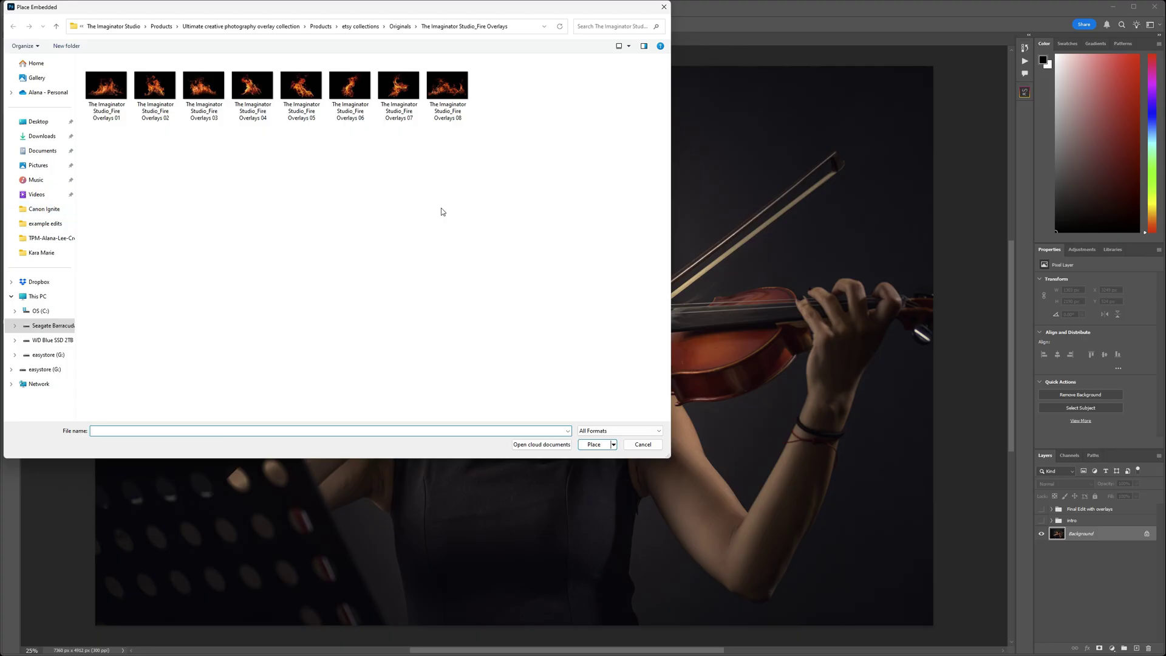
pyautogui.click(56, 26)
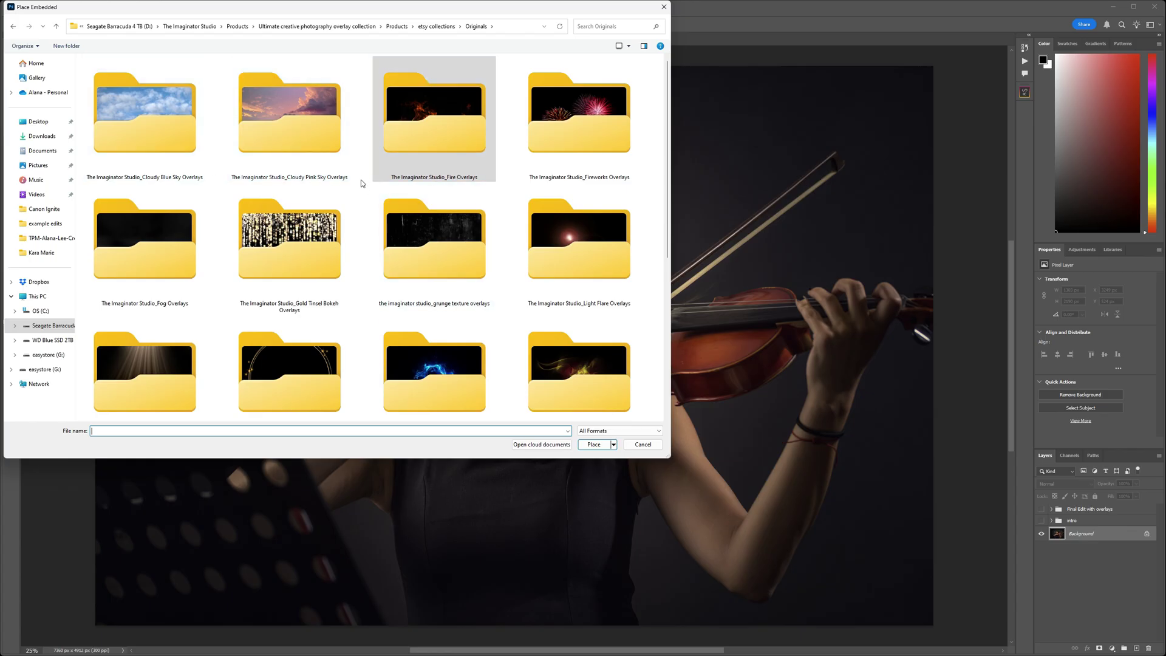
pyautogui.doubleClick(442, 132)
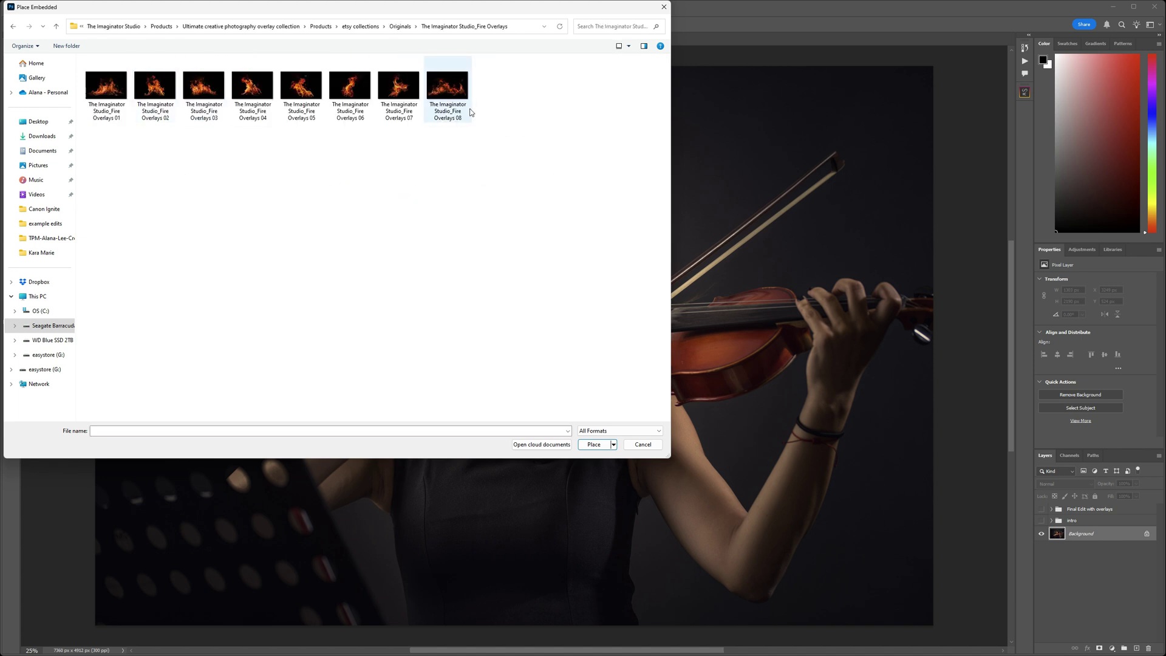
pyautogui.click(626, 46)
pyautogui.click(629, 46)
pyautogui.click(661, 11)
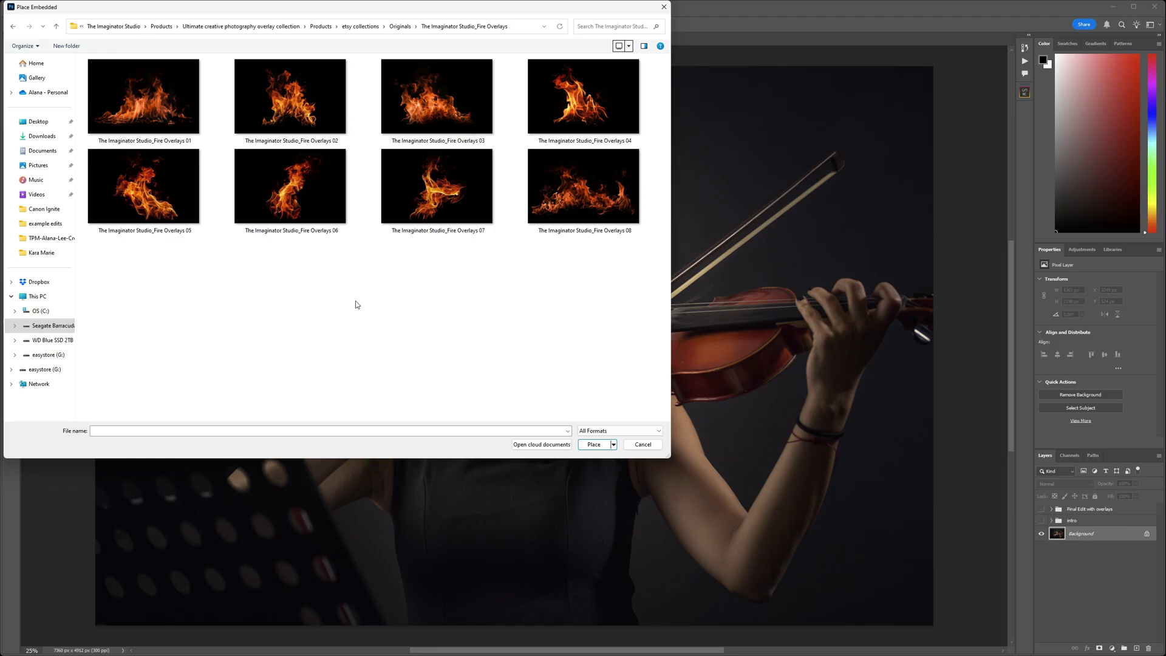
pyautogui.click(143, 104)
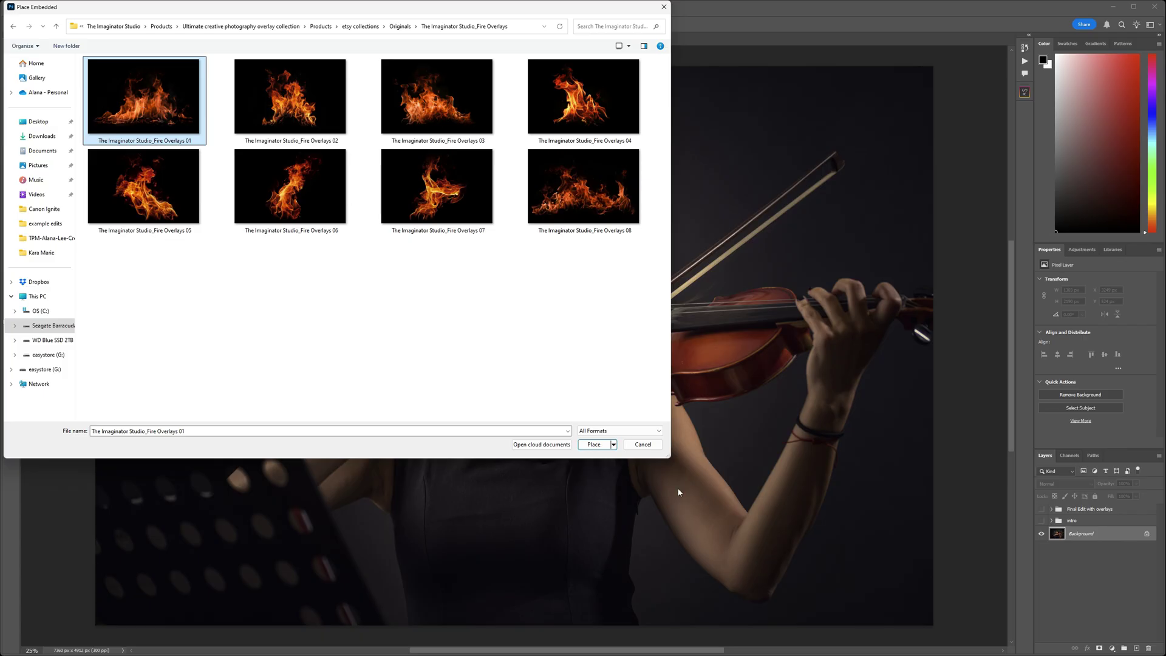
pyautogui.click(591, 445)
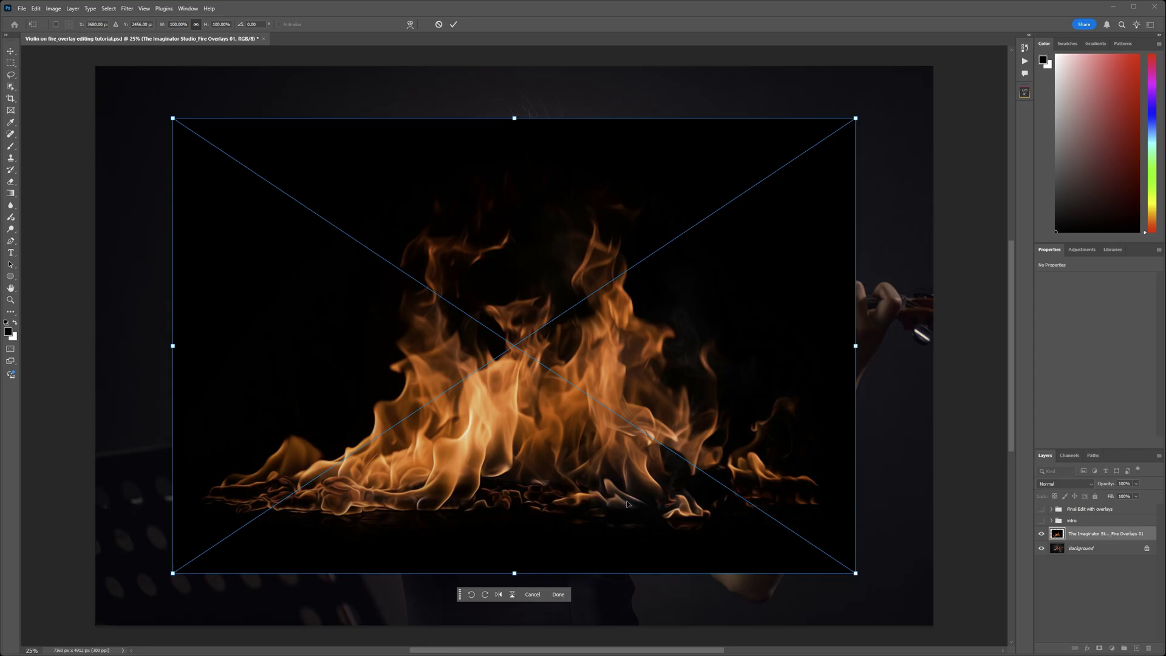
# - Scale the fire overlay to about 65%, rotate it about 33° counter-clockwise, and move it over the violin bow
pyautogui.moveTo(861, 577); pyautogui.dragTo(870, 532)
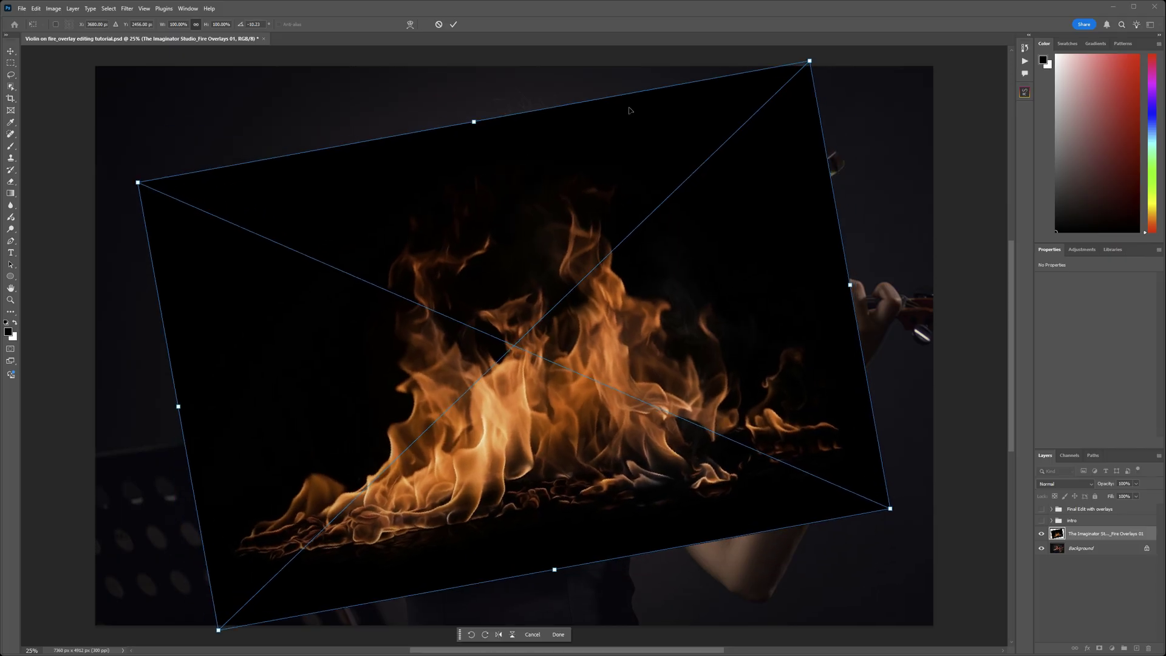
pyautogui.moveTo(897, 509); pyautogui.dragTo(644, 328)
pyautogui.moveTo(410, 363); pyautogui.dragTo(707, 220)
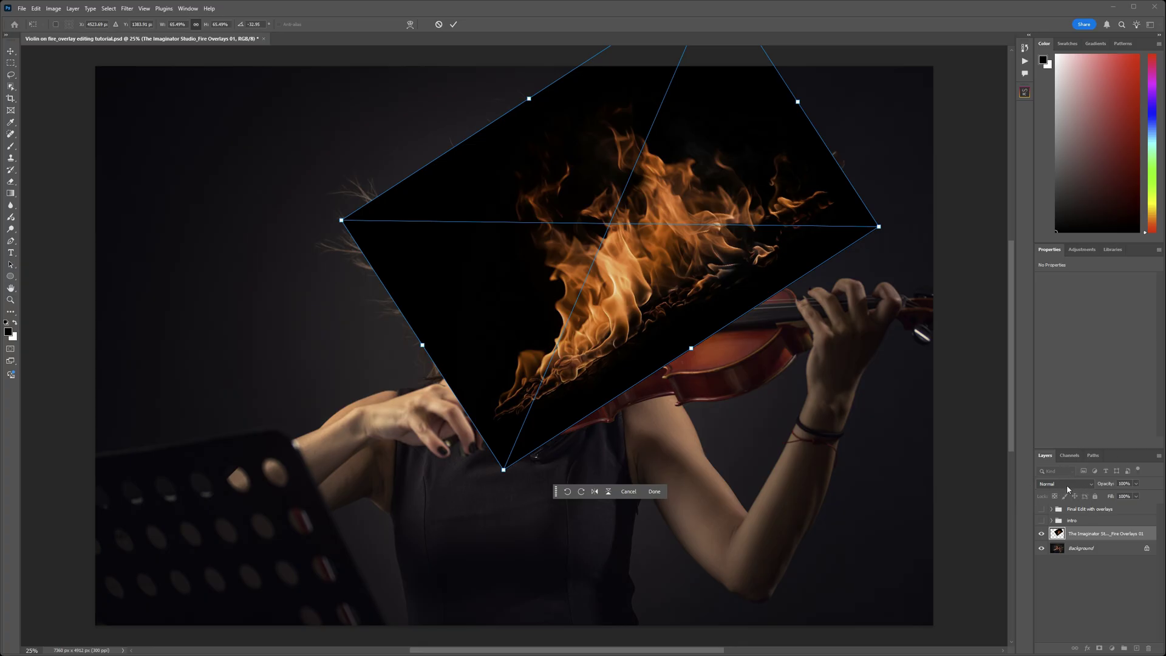
# - Set the fire overlay's blend mode to Screen and align its base with the bow at about 40° counter-clockwise
pyautogui.click(1083, 489)
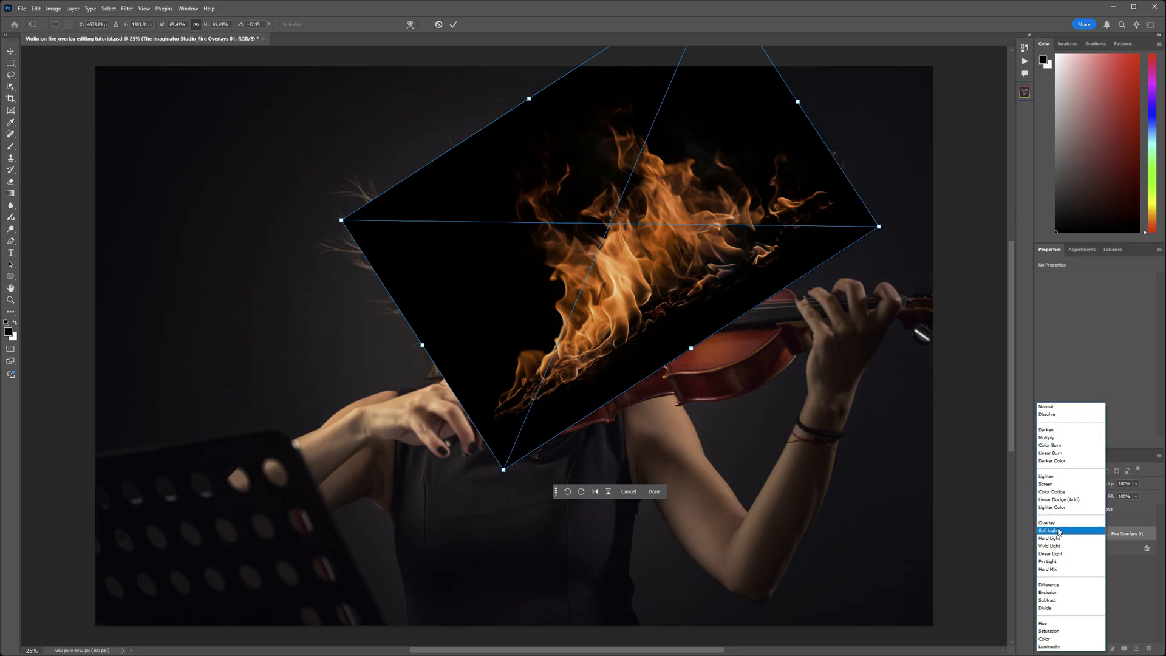
pyautogui.click(1045, 485)
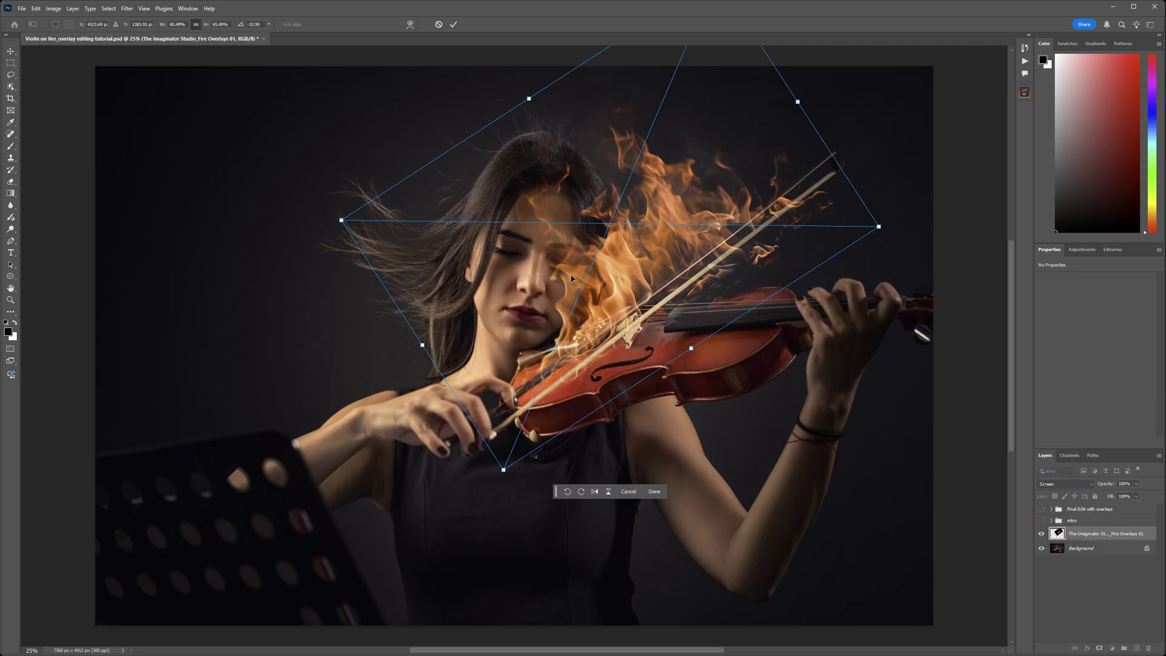
pyautogui.moveTo(673, 280); pyautogui.dragTo(676, 253)
pyautogui.moveTo(892, 207); pyautogui.dragTo(890, 181)
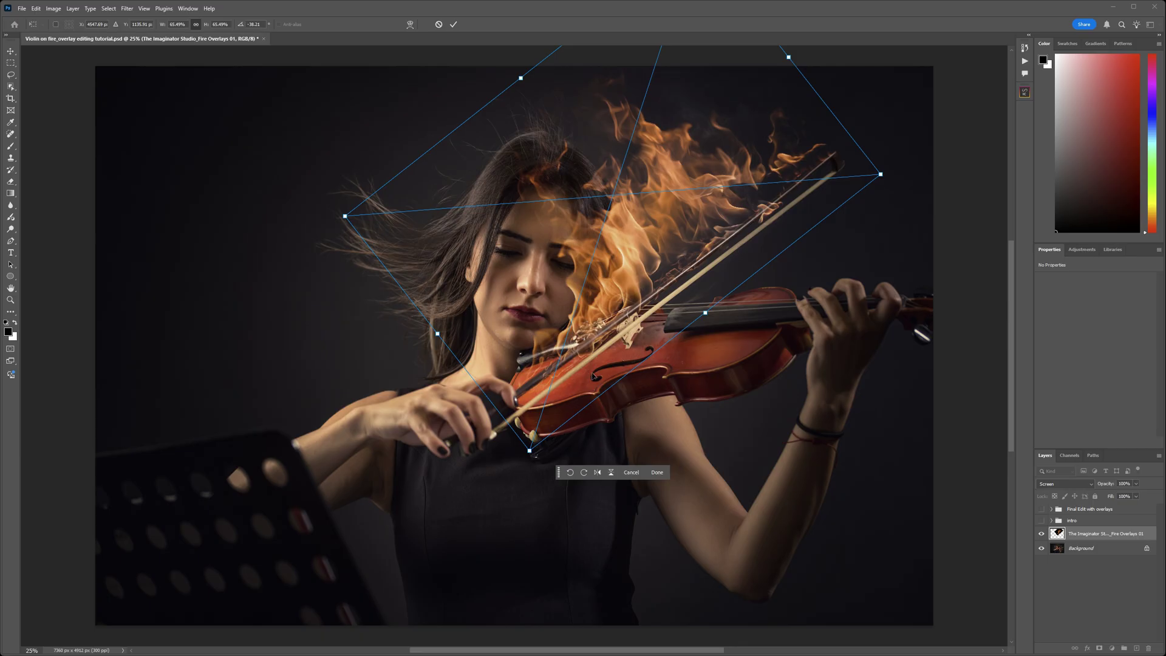
pyautogui.moveTo(536, 461); pyautogui.dragTo(542, 467)
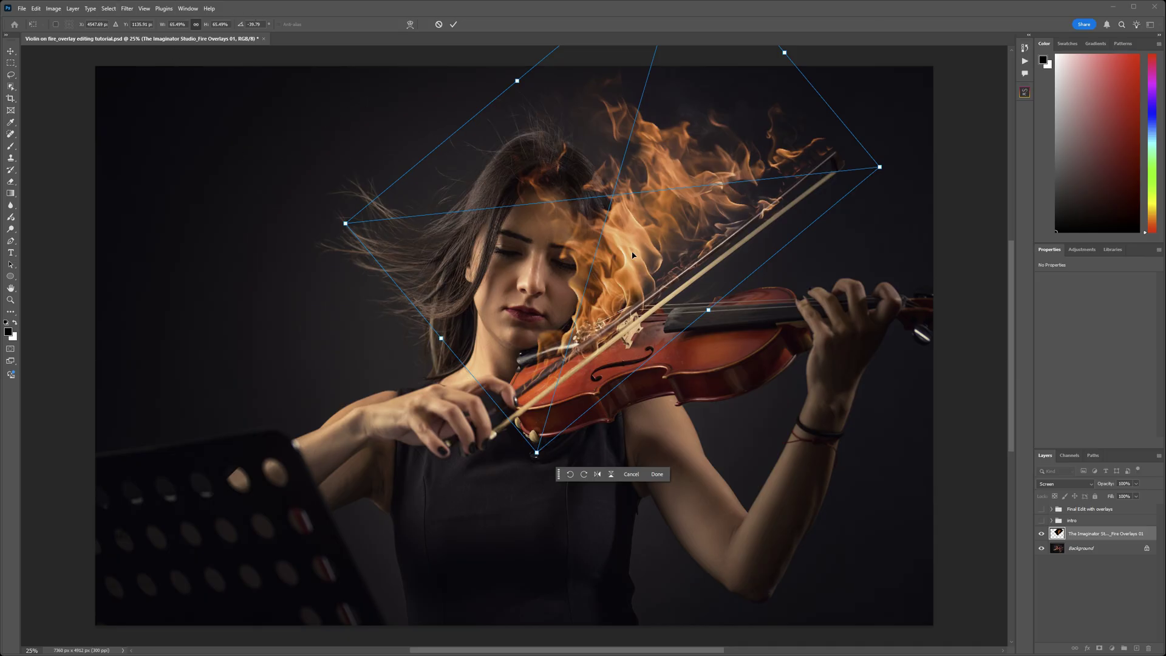
# - Warp the flames away from the woman's face and along the bow, and compare the photo with and without the fire
pyautogui.click(409, 25)
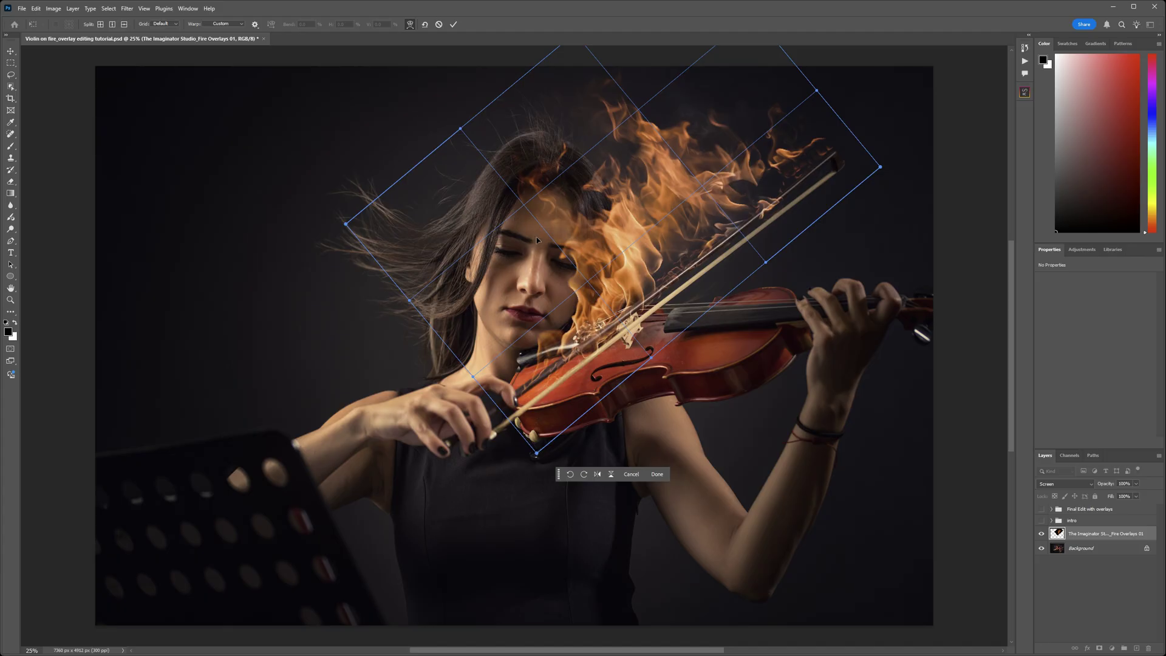
pyautogui.moveTo(557, 237); pyautogui.dragTo(584, 220)
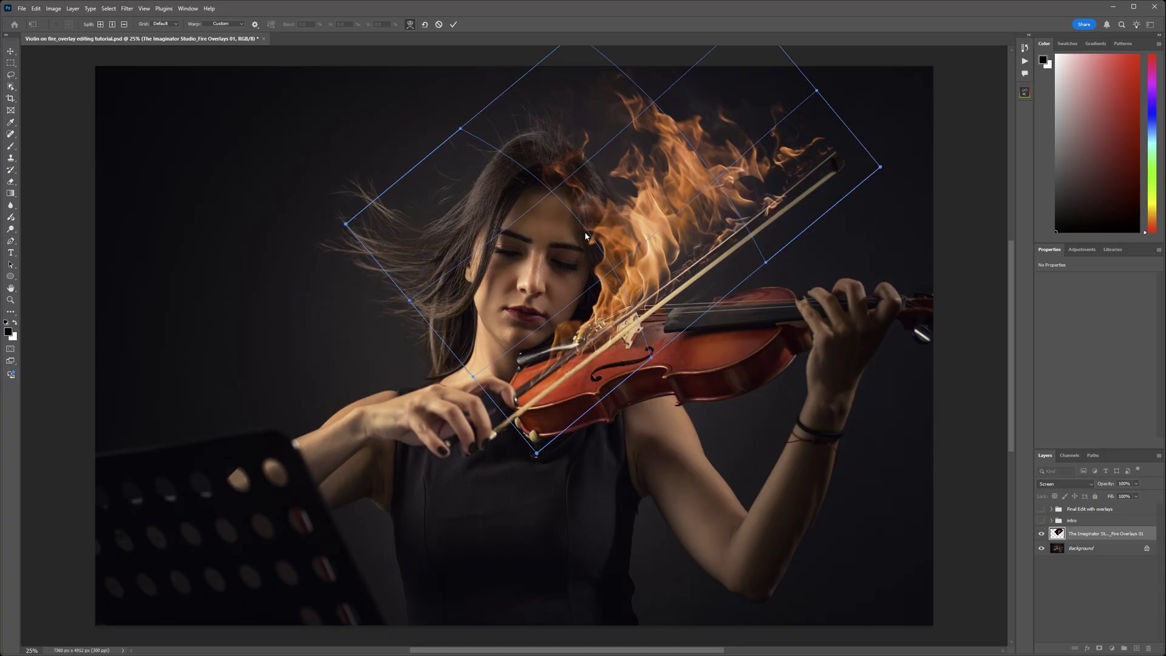
pyautogui.moveTo(535, 414); pyautogui.dragTo(537, 416)
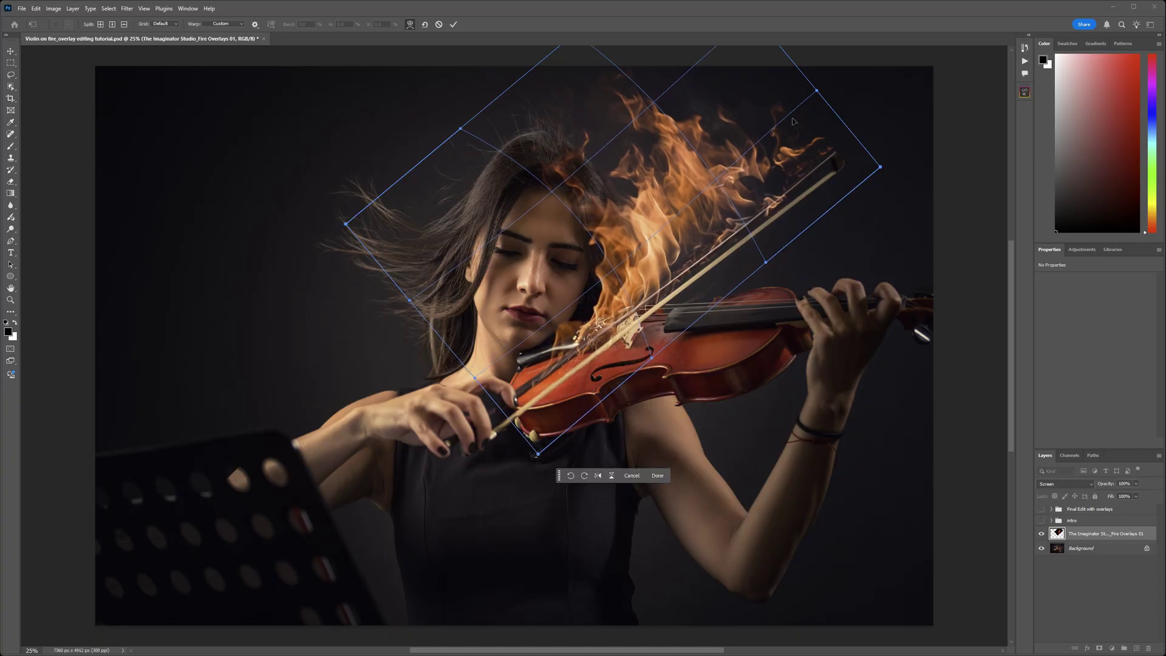
pyautogui.click(542, 72)
pyautogui.moveTo(542, 72); pyautogui.dragTo(535, 69)
pyautogui.click(604, 218)
pyautogui.moveTo(609, 216); pyautogui.dragTo(579, 356)
pyautogui.moveTo(580, 408); pyautogui.dragTo(528, 400)
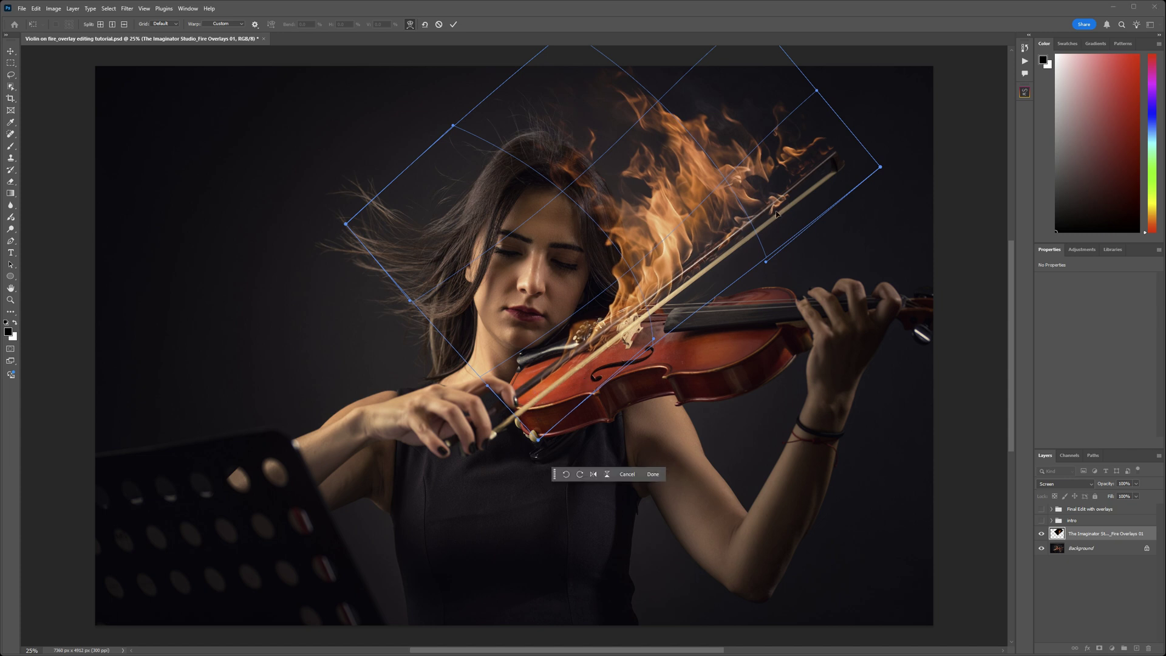
pyautogui.moveTo(812, 180); pyautogui.dragTo(841, 163)
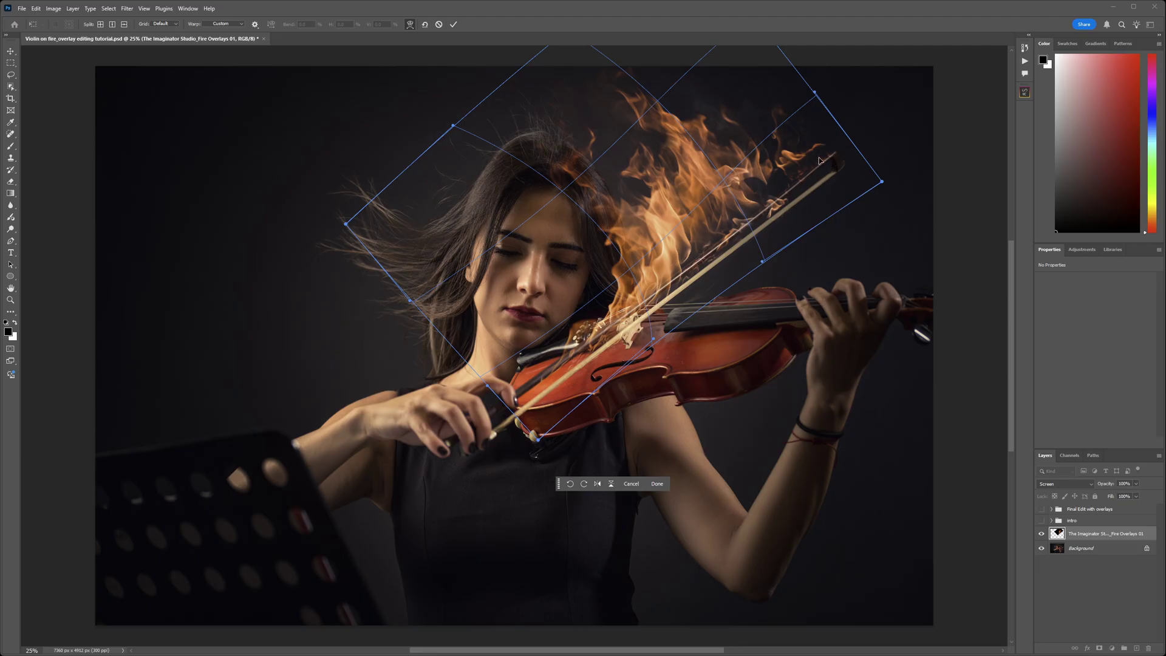
pyautogui.click(657, 484)
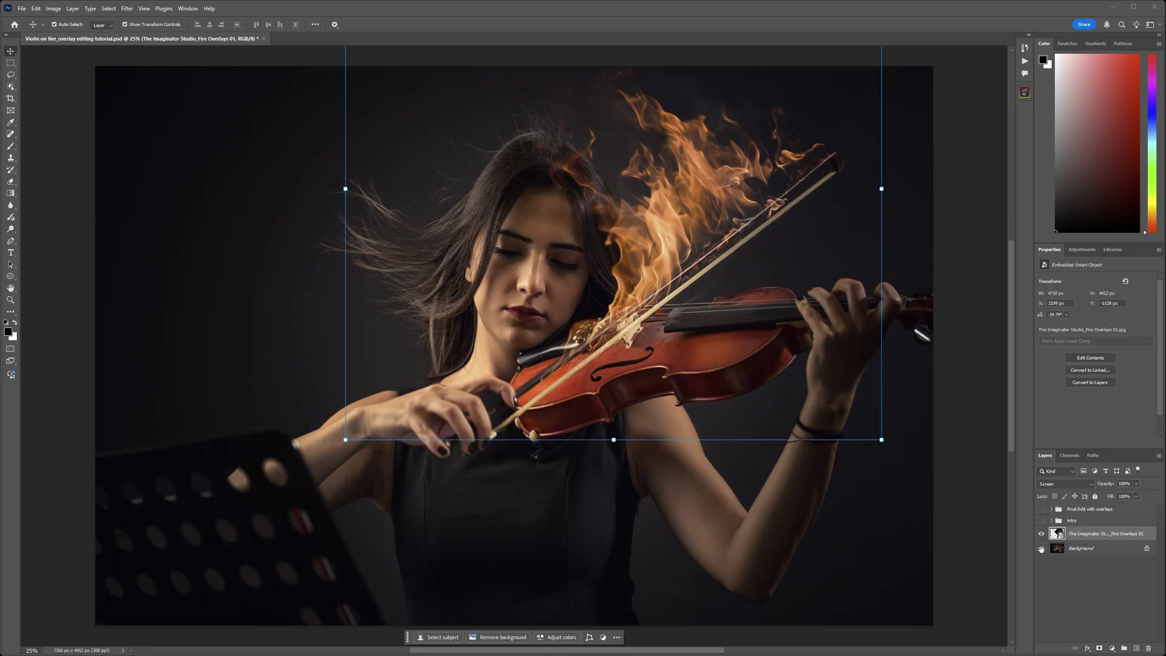
pyautogui.click(1042, 534)
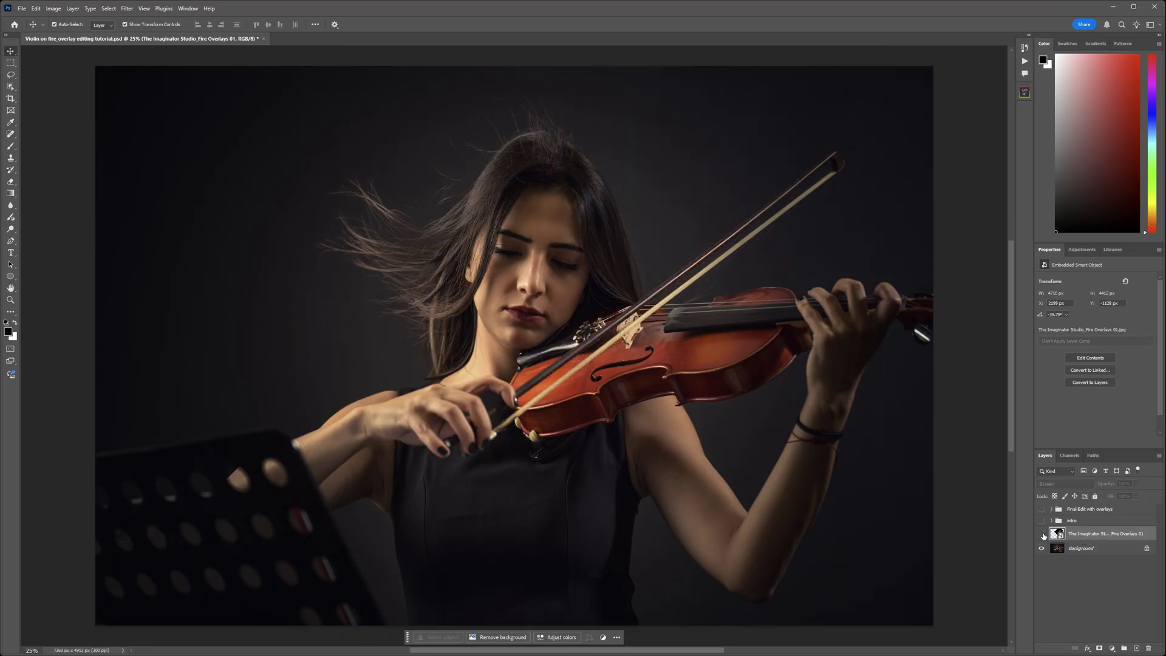
pyautogui.click(1042, 533)
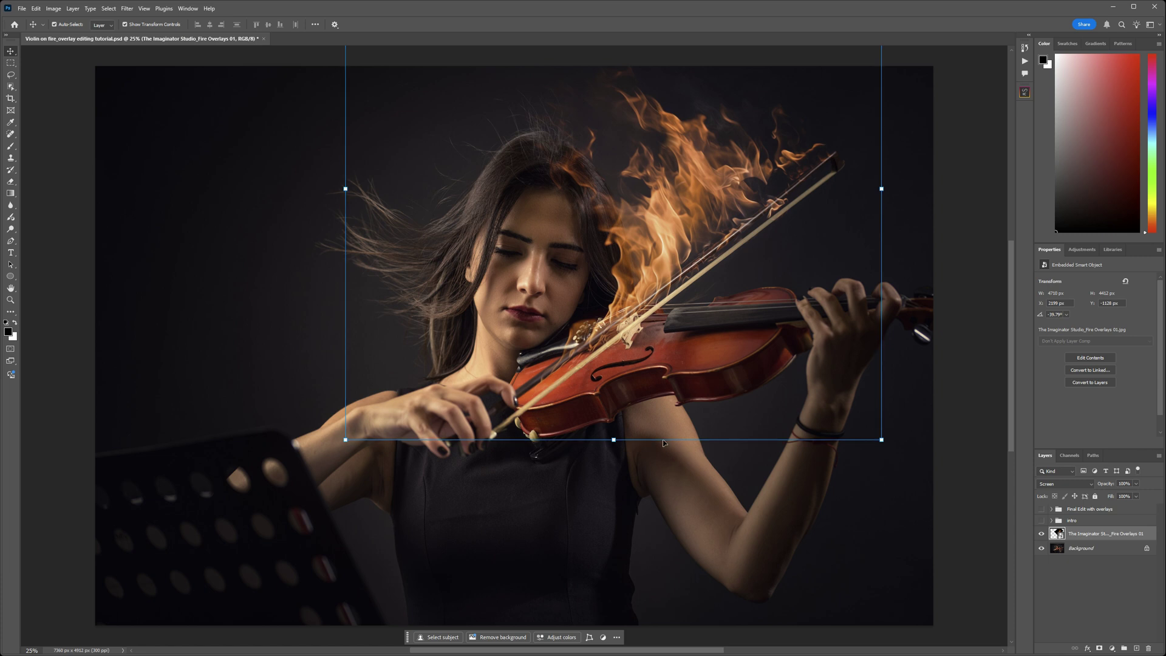
# - Create a new layer above the fire overlay and sample an orange from the flames as the foreground color
pyautogui.hotkey('ctrl', 'shift', 'alt', 'n')
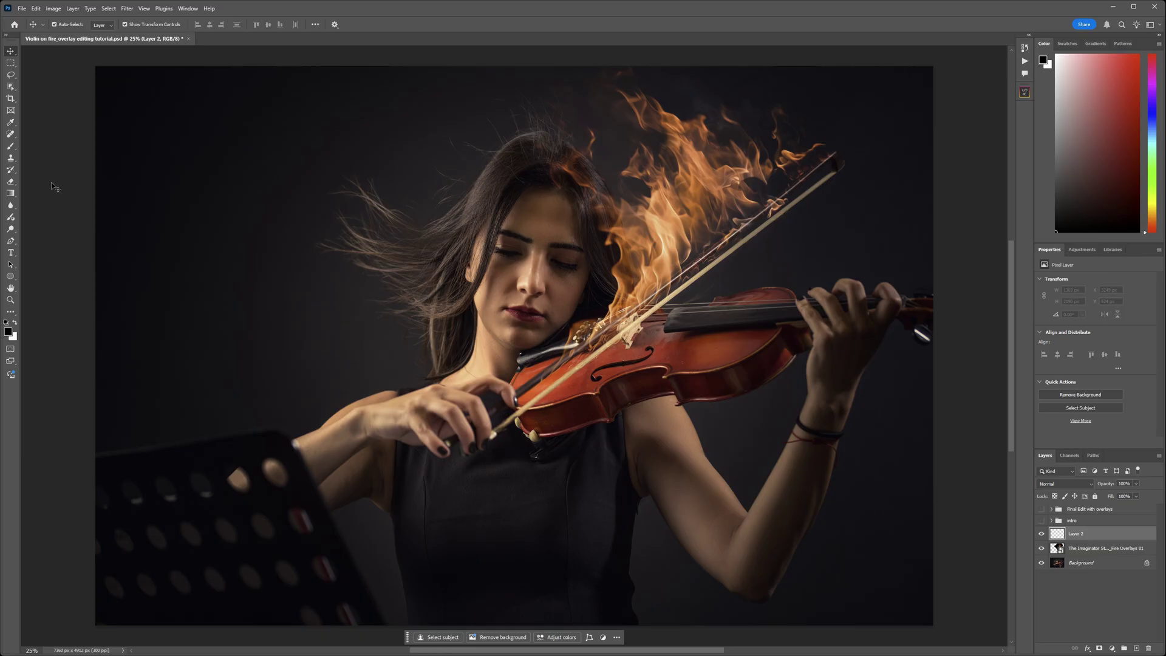
pyautogui.click(10, 124)
pyautogui.rightClick(9, 125)
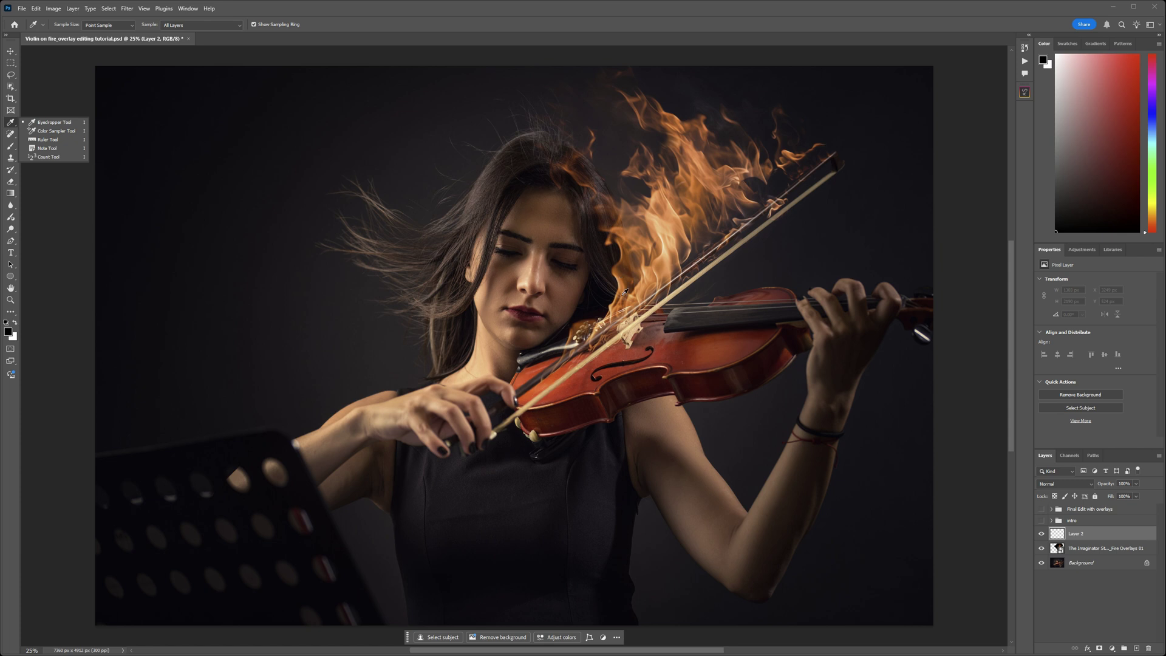
pyautogui.click(617, 307)
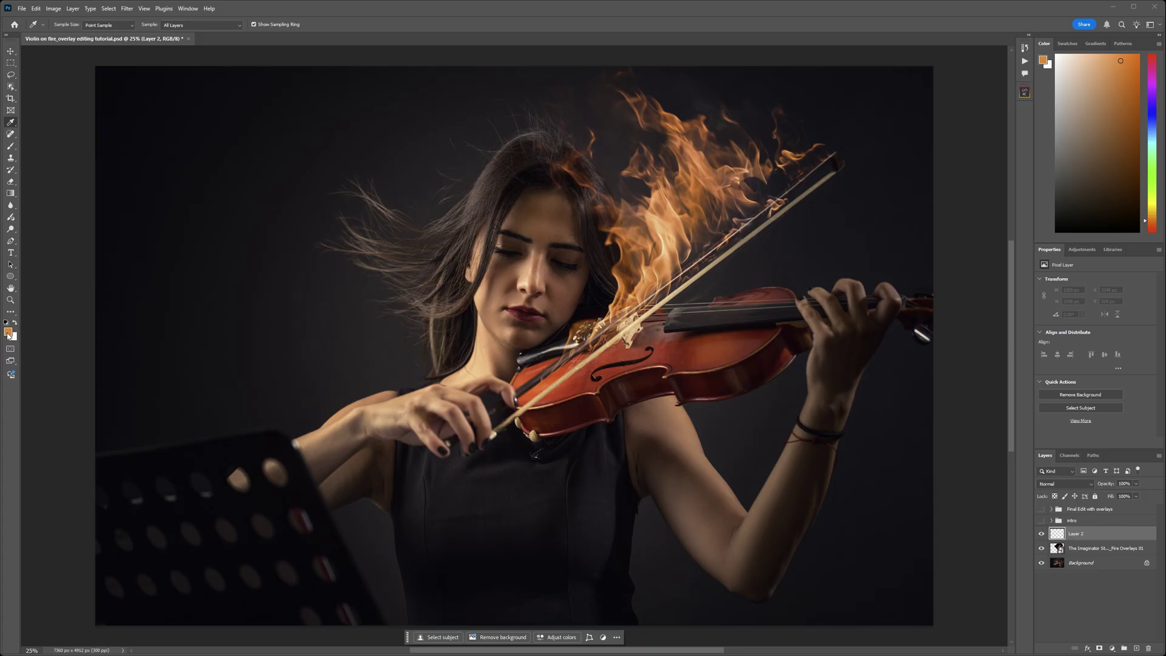
# - Paint orange light over the hair and the fire-facing side of the face with an enlarged soft brush at 0% hardness
pyautogui.click(9, 151)
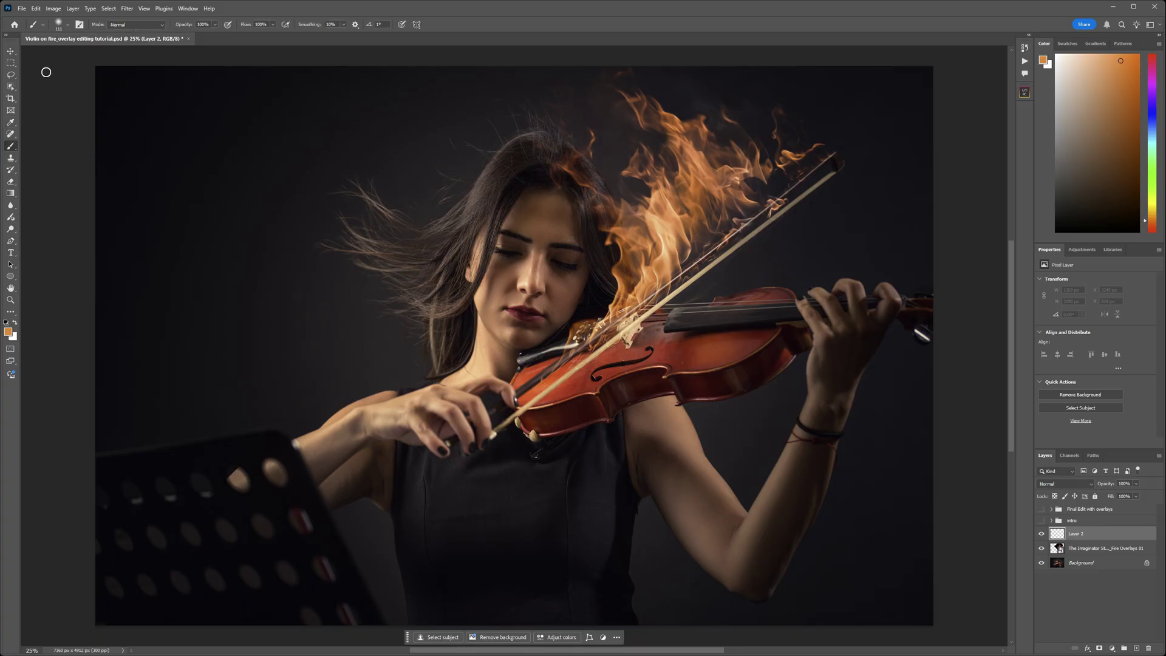
pyautogui.click(65, 26)
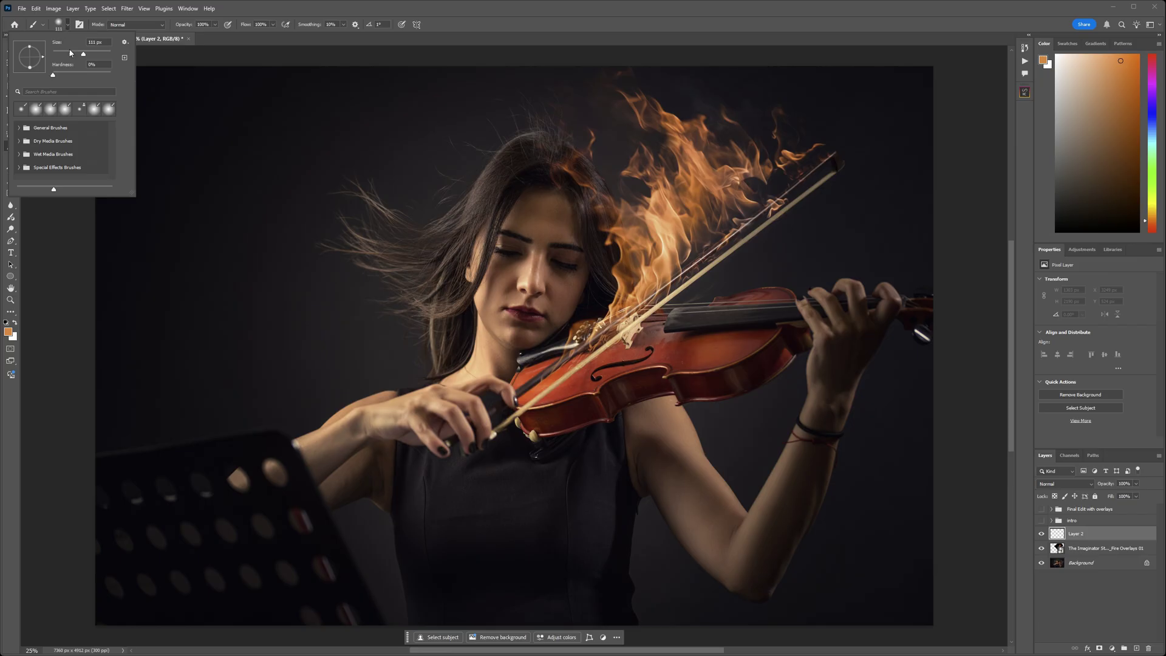
pyautogui.click(52, 75)
pyautogui.click(368, 40)
pyautogui.press(']')
pyautogui.press(']')
pyautogui.press(']')
pyautogui.press(']')
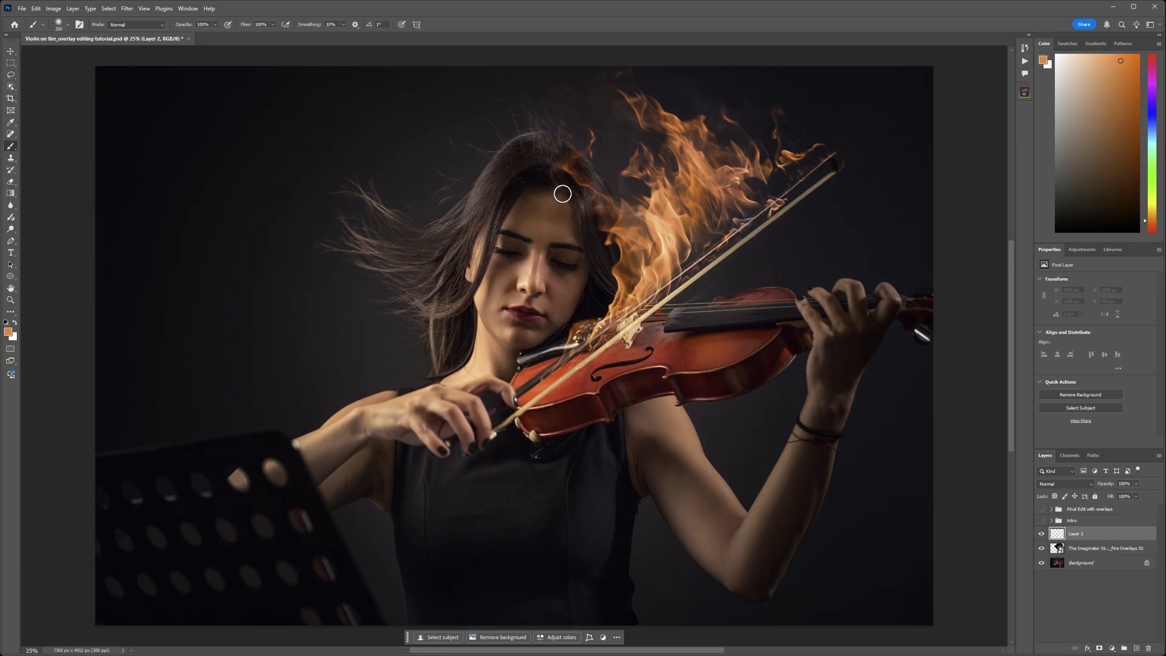
pyautogui.press(']')
pyautogui.moveTo(553, 163)
pyautogui.mouseDown()
pyautogui.moveTo(583, 206)
pyautogui.moveTo(598, 268)
pyautogui.moveTo(621, 285)
pyautogui.moveTo(576, 180)
pyautogui.moveTo(558, 233)
pyautogui.moveTo(588, 258)
pyautogui.moveTo(542, 248)
pyautogui.moveTo(536, 288)
pyautogui.moveTo(547, 240)
pyautogui.moveTo(582, 296)
pyautogui.moveTo(580, 280)
pyautogui.moveTo(560, 284)
pyautogui.moveTo(568, 314)
pyautogui.moveTo(572, 286)
pyautogui.moveTo(531, 343)
pyautogui.moveTo(533, 300)
pyautogui.moveTo(550, 319)
pyautogui.mouseUp()
# - Add smaller orange highlights to the lower face and chin with a reduced brush size
pyautogui.press('[')
pyautogui.press('[')
pyautogui.press('[')
pyautogui.press('[')
pyautogui.click(529, 333)
pyautogui.press('[')
pyautogui.press('[')
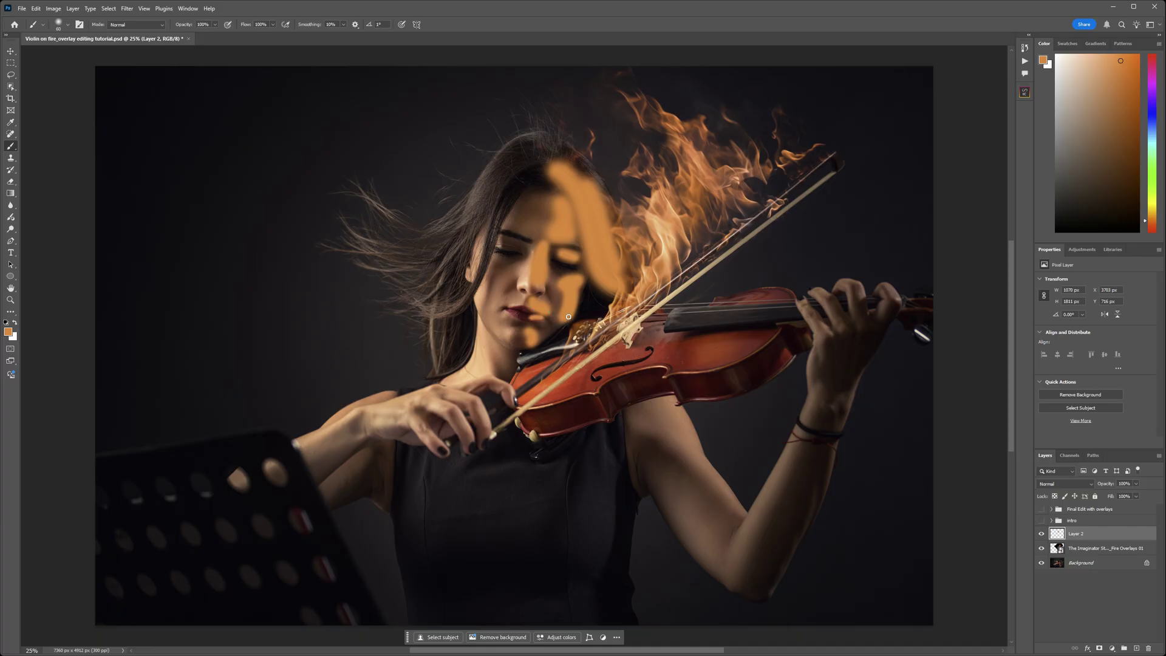
# - Paint an orange highlight along the violin's fingerboard with a larger brush
pyautogui.press(']')
pyautogui.press(']')
pyautogui.press(']')
pyautogui.press(']')
pyautogui.press(']')
pyautogui.moveTo(678, 312); pyautogui.dragTo(785, 309)
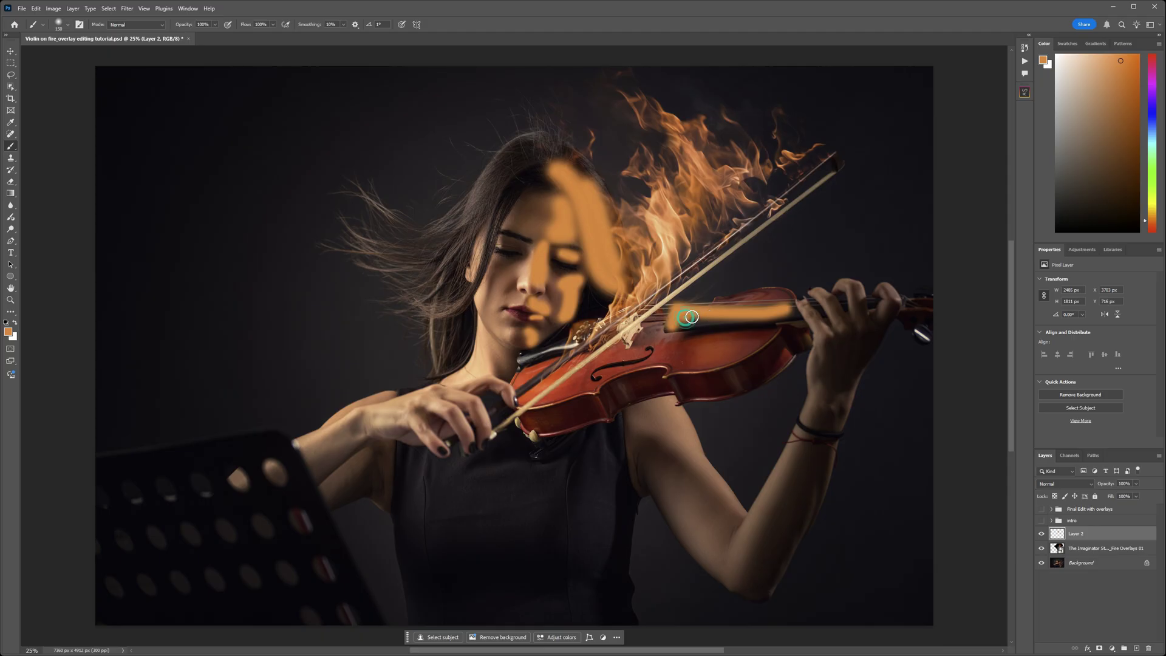
# - Paint orange highlights on the fingers of the hand on the violin neck and the bow hand with a smaller brush
pyautogui.press('[')
pyautogui.press('[')
pyautogui.press('[')
pyautogui.click(815, 293)
pyautogui.click(827, 309)
pyautogui.click(845, 283)
pyautogui.click(847, 290)
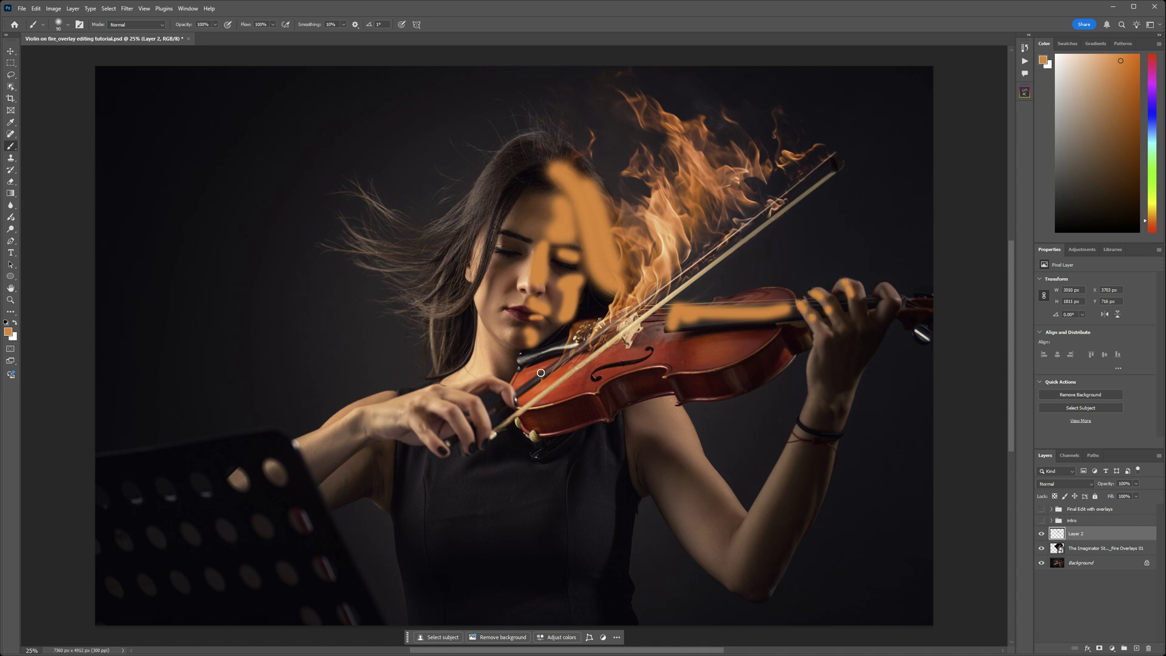
pyautogui.moveTo(491, 378)
pyautogui.mouseDown()
pyautogui.moveTo(515, 395)
pyautogui.moveTo(485, 375)
pyautogui.moveTo(444, 391)
pyautogui.moveTo(471, 396)
pyautogui.moveTo(484, 432)
pyautogui.mouseUp()
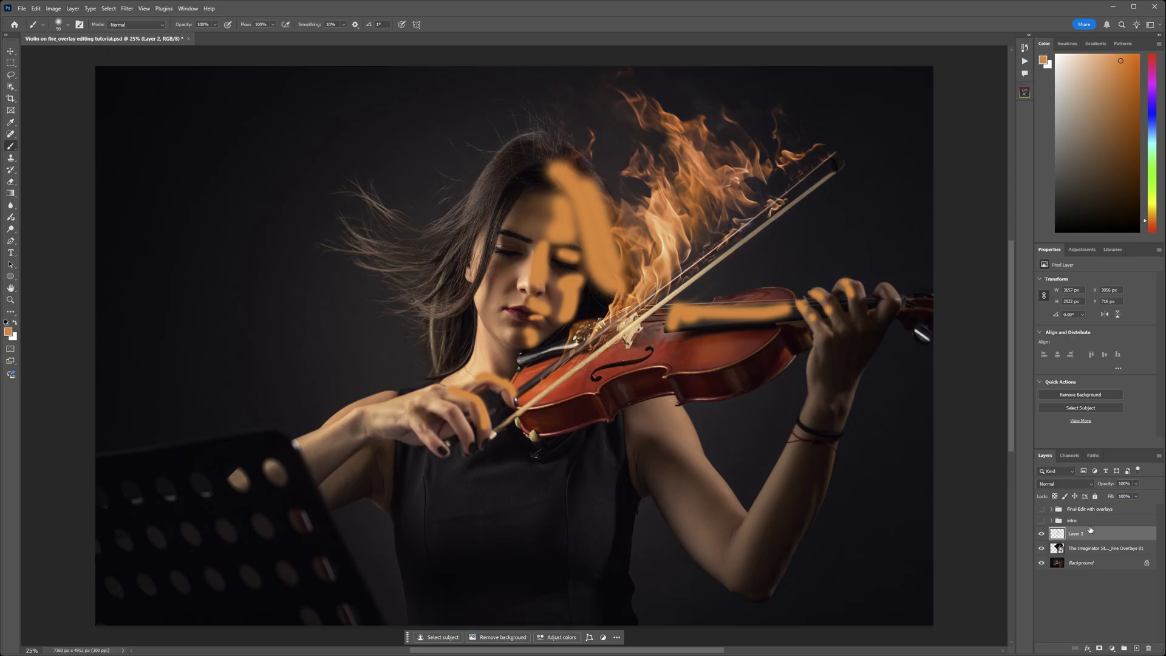
# - Set the orange paint layer's blend mode to Soft Light and fade it out of the underlying shadows with a split Blend If black slider
pyautogui.click(1090, 484)
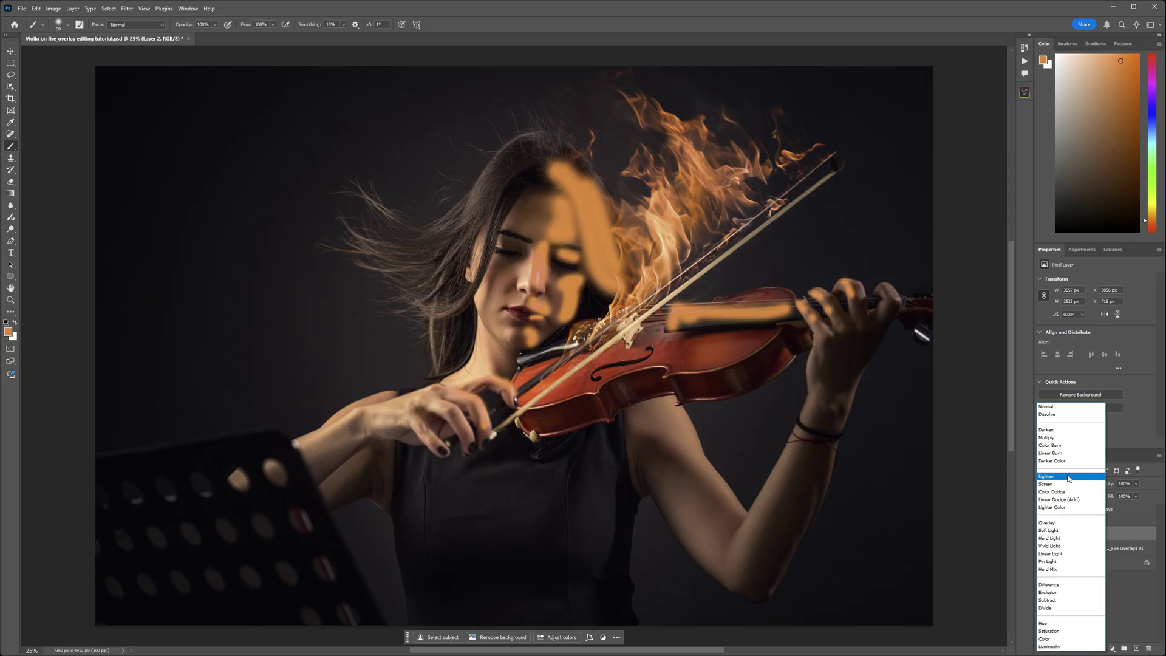
pyautogui.click(1059, 531)
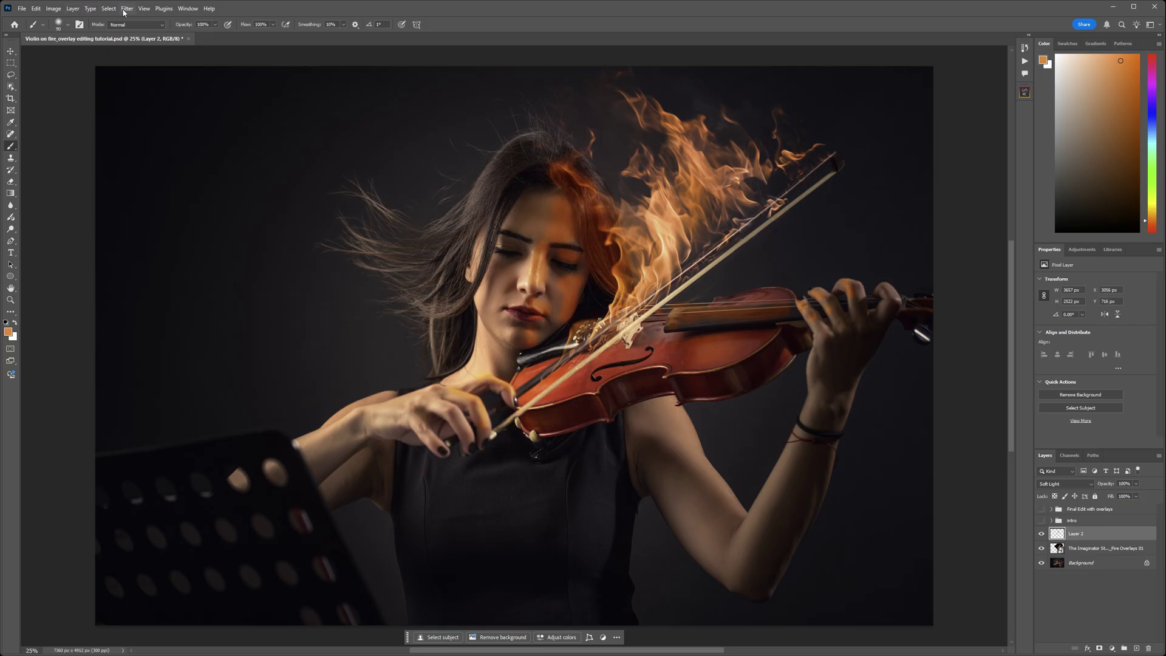
pyautogui.click(73, 9)
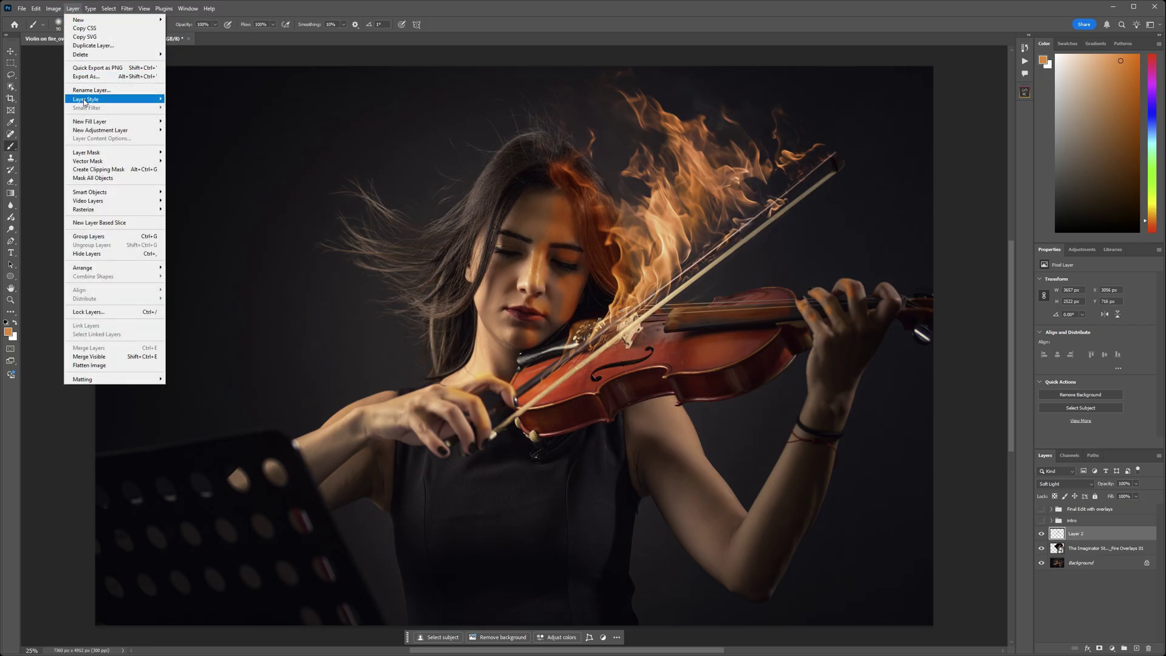
pyautogui.moveTo(84, 101)
pyautogui.click(173, 100)
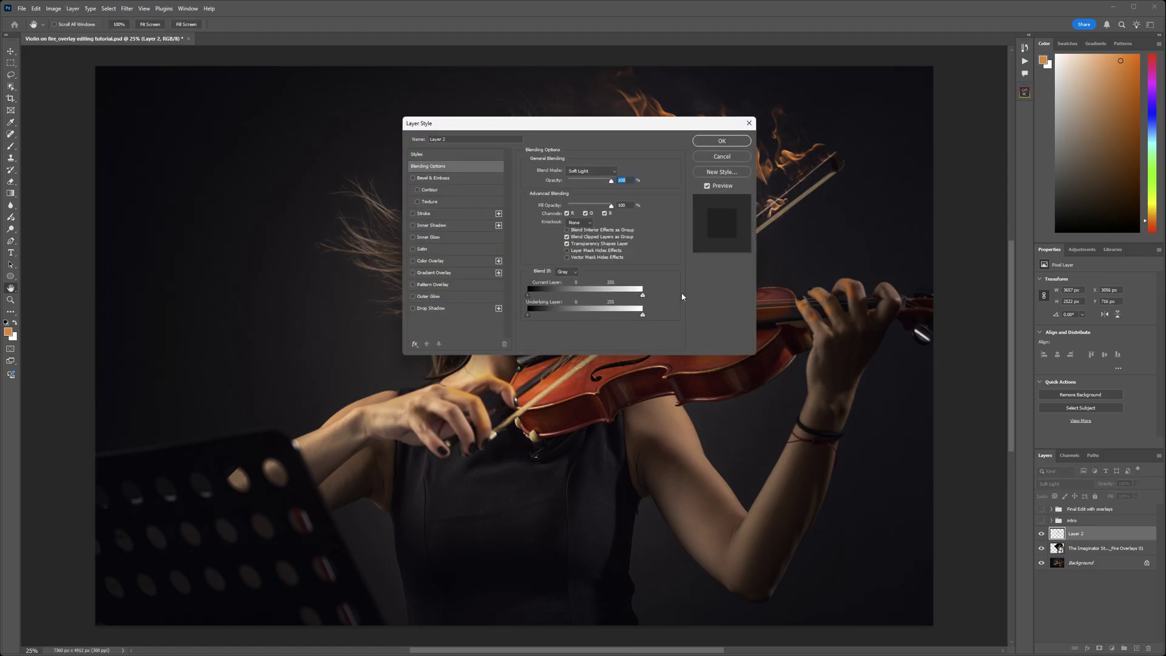
pyautogui.moveTo(611, 124); pyautogui.dragTo(270, 97)
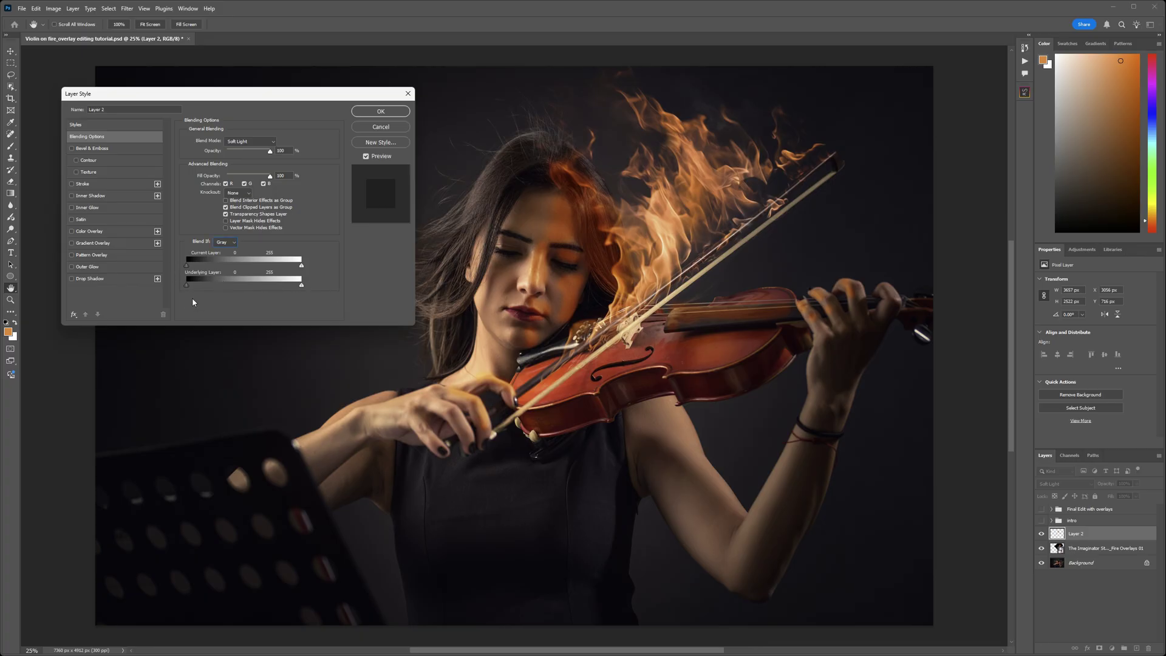
pyautogui.moveTo(185, 285)
pyautogui.mouseDown()
pyautogui.moveTo(232, 287)
pyautogui.moveTo(183, 288)
pyautogui.mouseUp()
pyautogui.moveTo(301, 285); pyautogui.dragTo(262, 285)
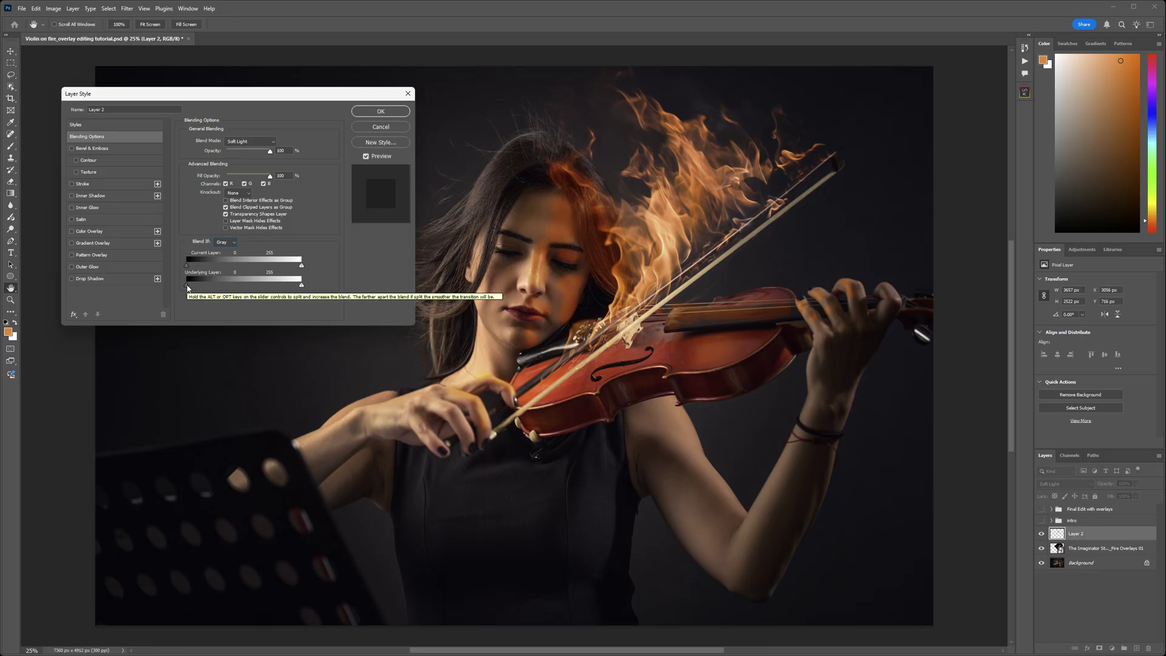
pyautogui.keyDown('alt'); pyautogui.moveTo(187, 285); pyautogui.dragTo(236, 289); pyautogui.keyUp('alt')
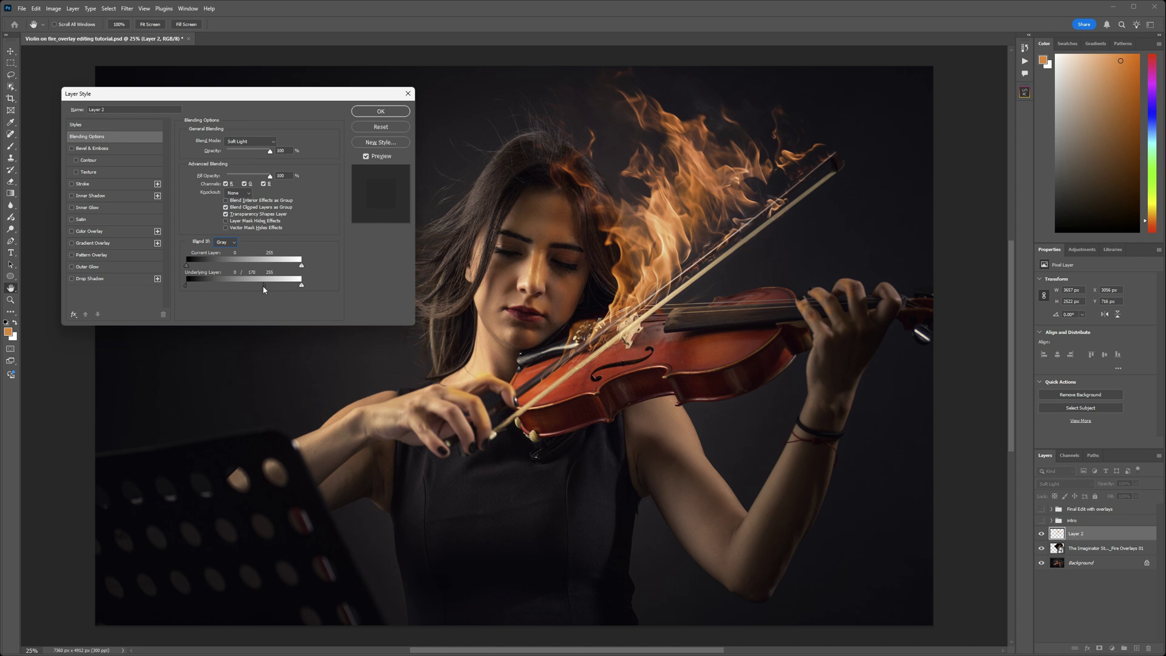
pyautogui.moveTo(230, 286); pyautogui.dragTo(258, 291)
pyautogui.click(381, 113)
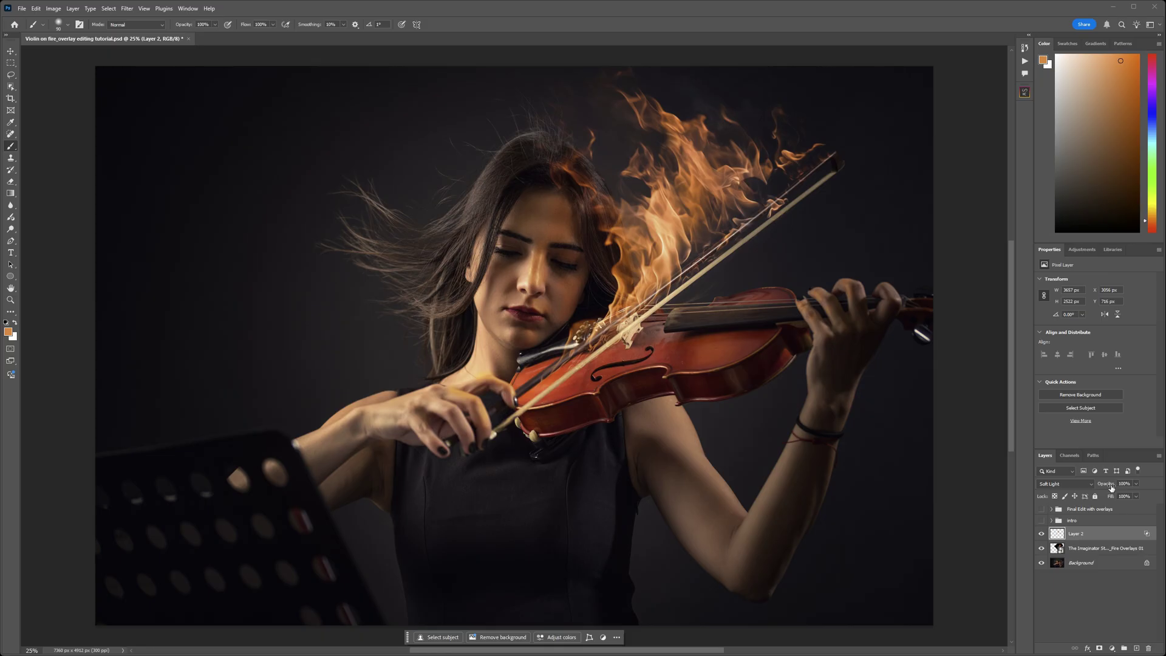
# - Lower the orange paint layer's opacity to 55% and compare the image with the layer hidden and shown
pyautogui.click(1135, 483)
pyautogui.moveTo(1137, 499); pyautogui.dragTo(1082, 508)
pyautogui.moveTo(1104, 497); pyautogui.dragTo(1121, 495)
pyautogui.click(1041, 534)
pyautogui.click(1041, 534)
# - Place the embedded image The Imaginator Studio_Magical Blue Smoke Overlay 01 from the Magical Blue Smoke Overlays folder above the orange glow layer
pyautogui.click(22, 9)
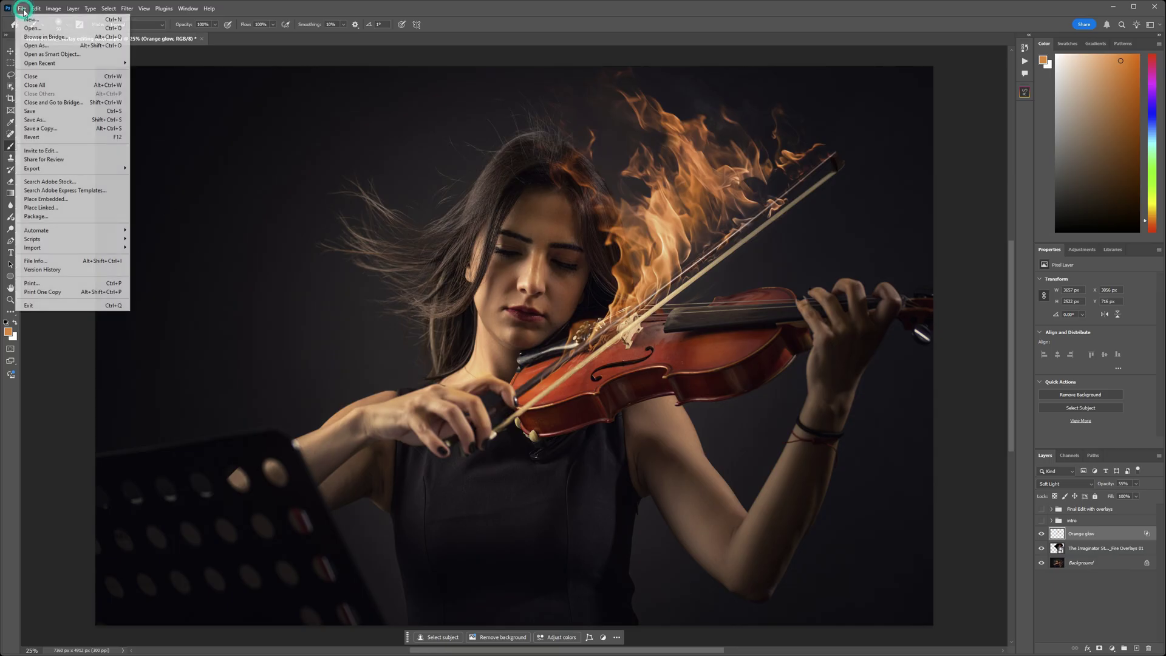
pyautogui.click(77, 199)
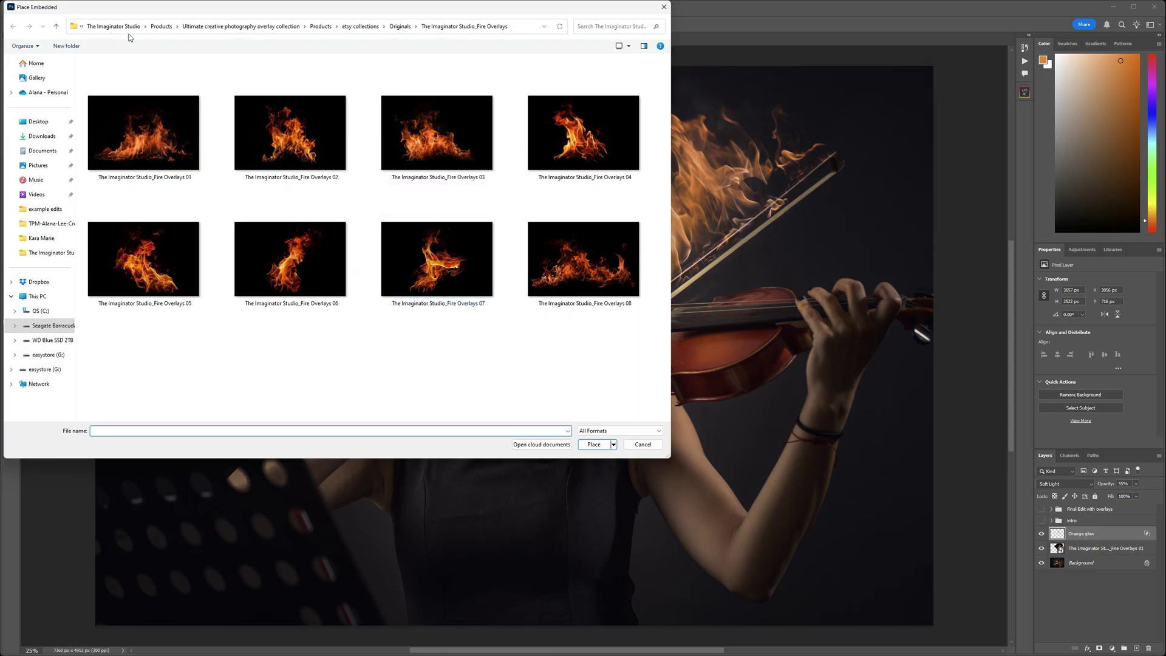
pyautogui.click(56, 27)
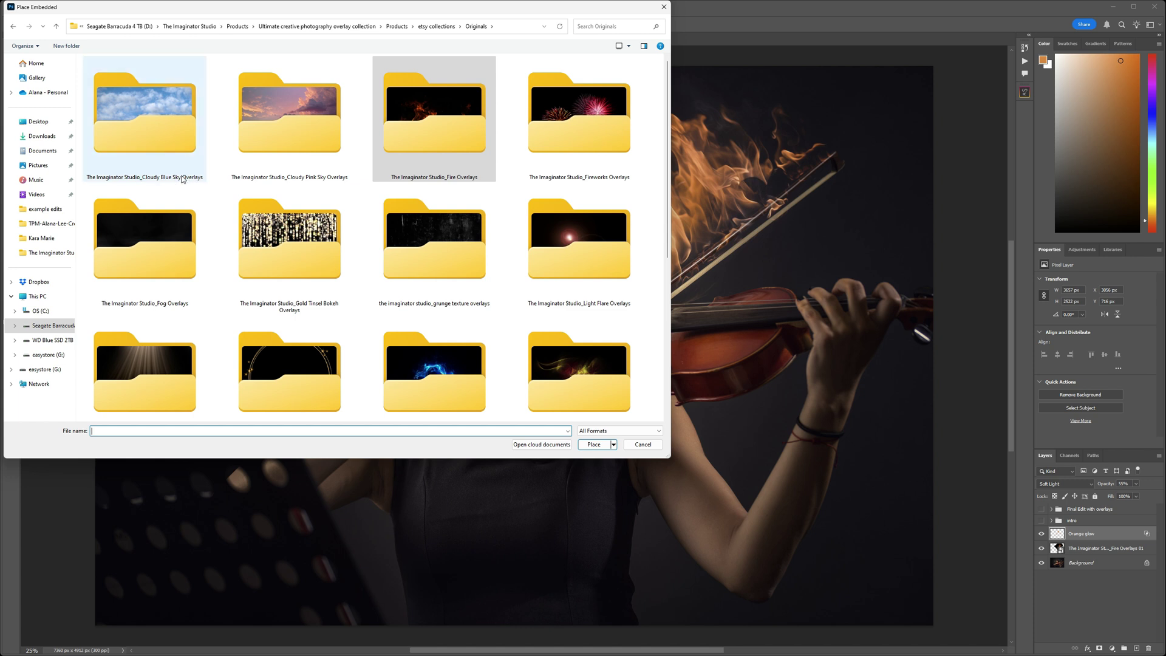
pyautogui.click(450, 161)
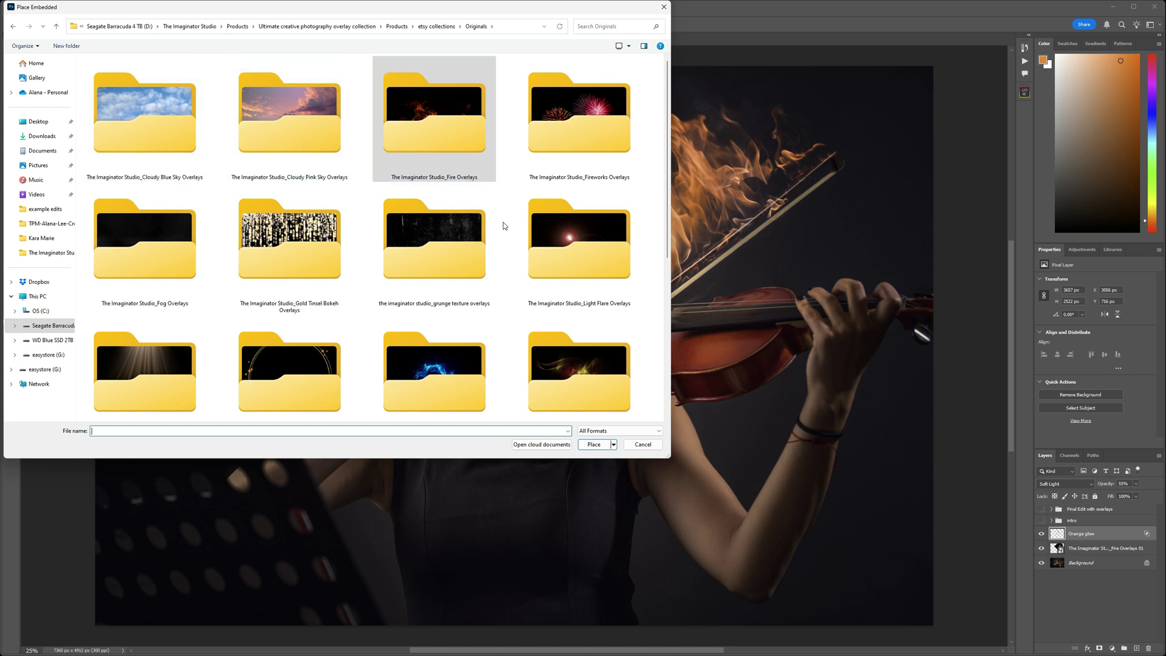
pyautogui.scroll(-3, 505, 225)
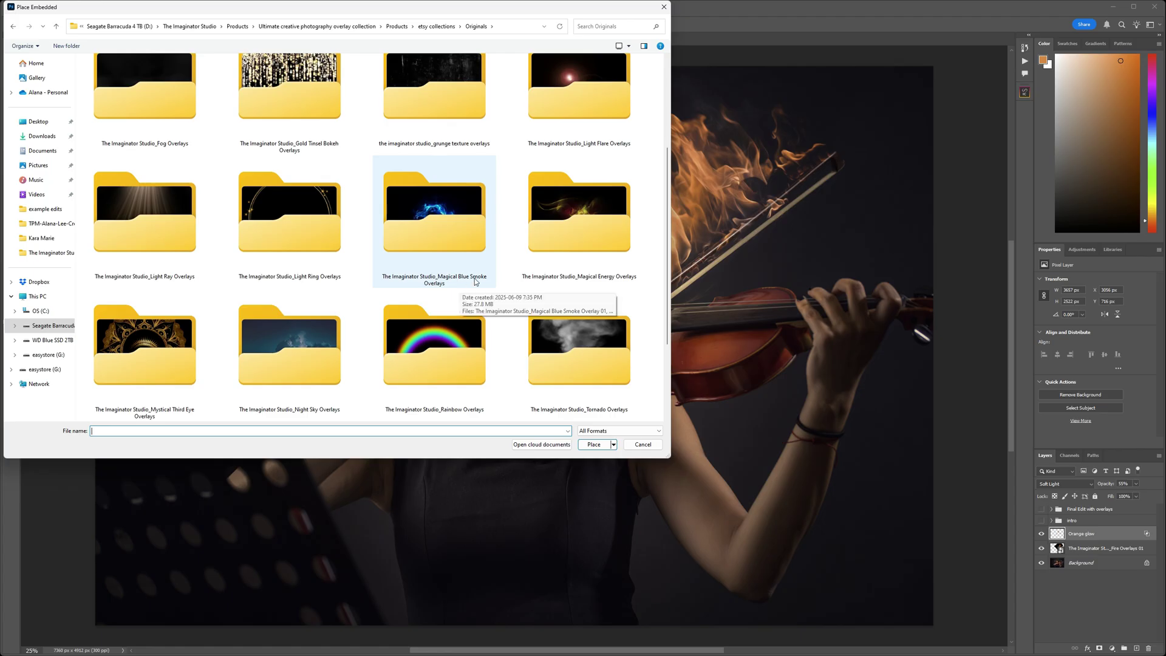
pyautogui.doubleClick(436, 237)
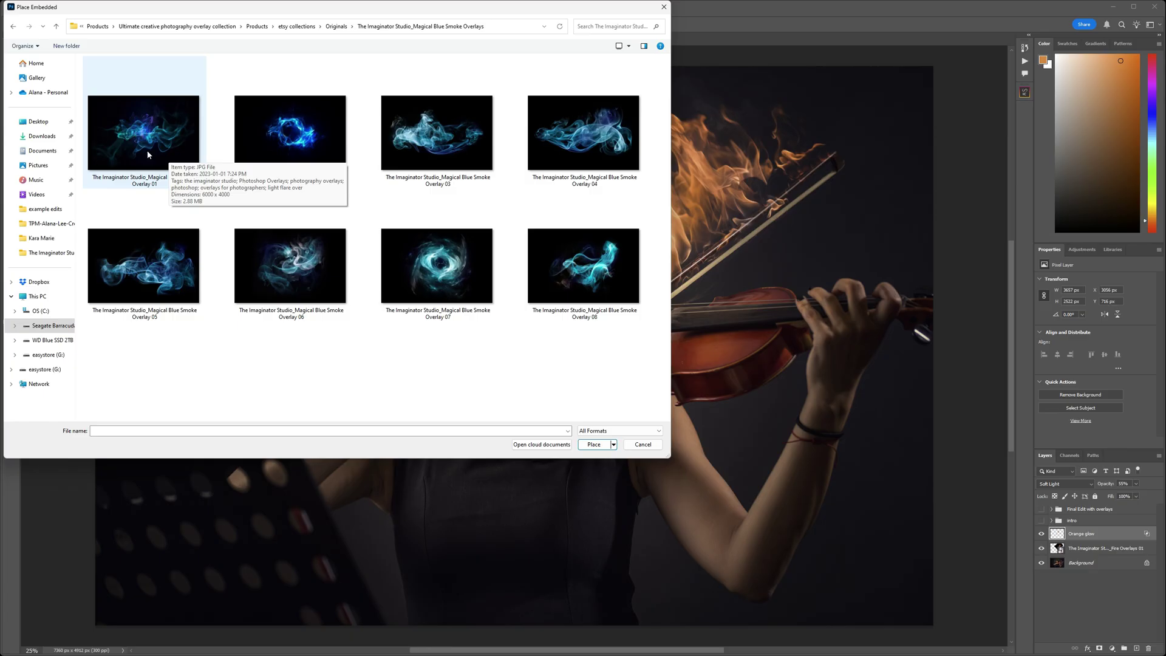
pyautogui.click(145, 126)
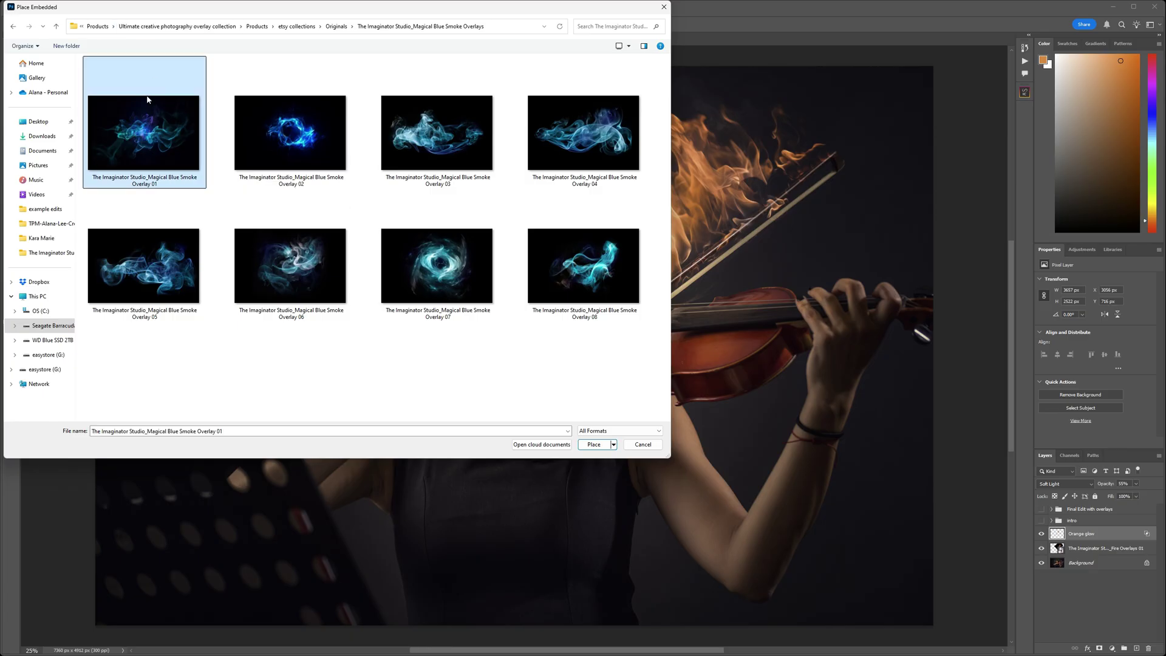
pyautogui.click(593, 445)
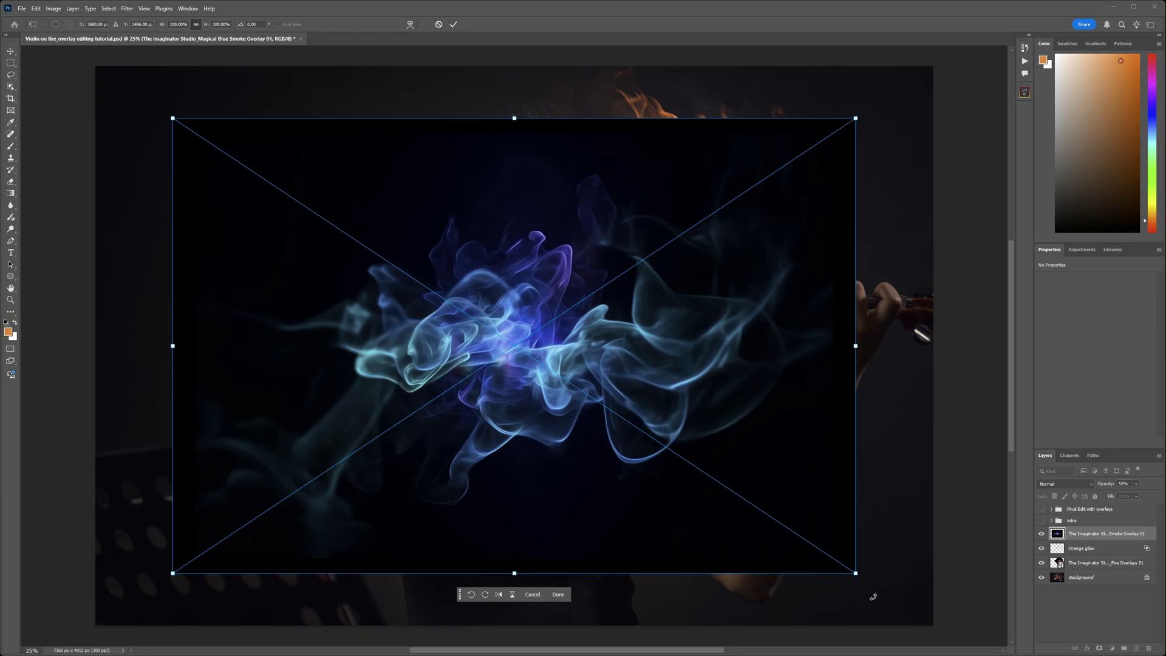
# - Blend the smoke overlay in Screen mode and fit it over the bow, rotated about -25.7° and scaled to about 61%
pyautogui.click(1062, 484)
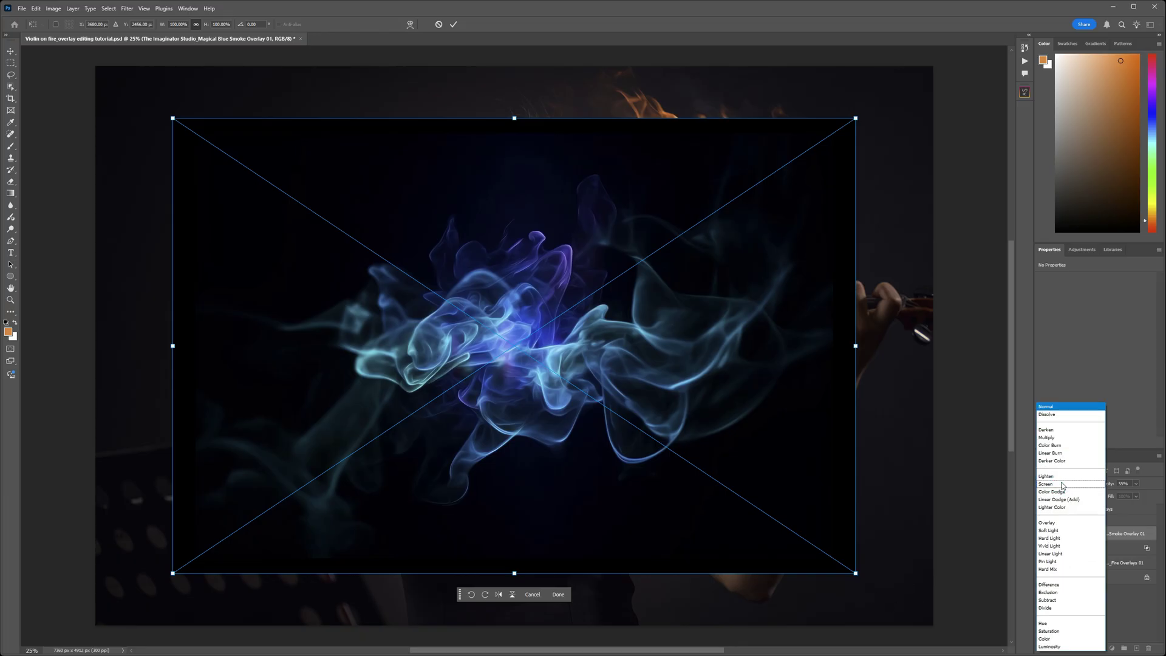
pyautogui.click(1062, 484)
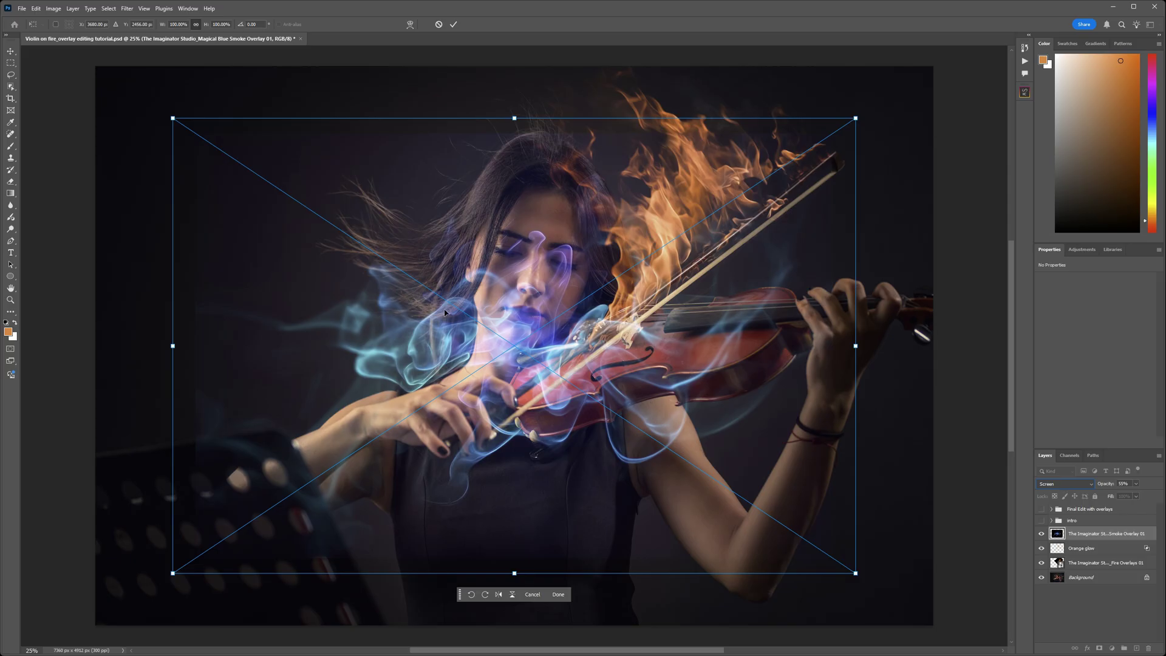
pyautogui.moveTo(865, 588); pyautogui.dragTo(827, 403)
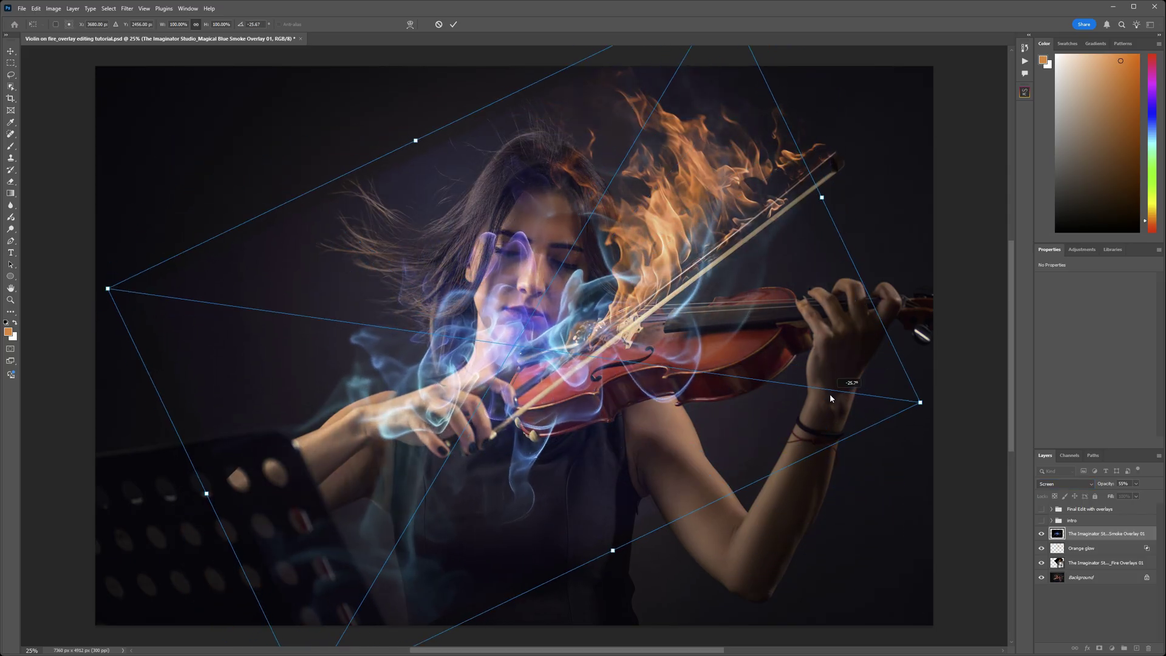
pyautogui.moveTo(919, 404); pyautogui.dragTo(578, 351)
pyautogui.moveTo(366, 318); pyautogui.dragTo(663, 280)
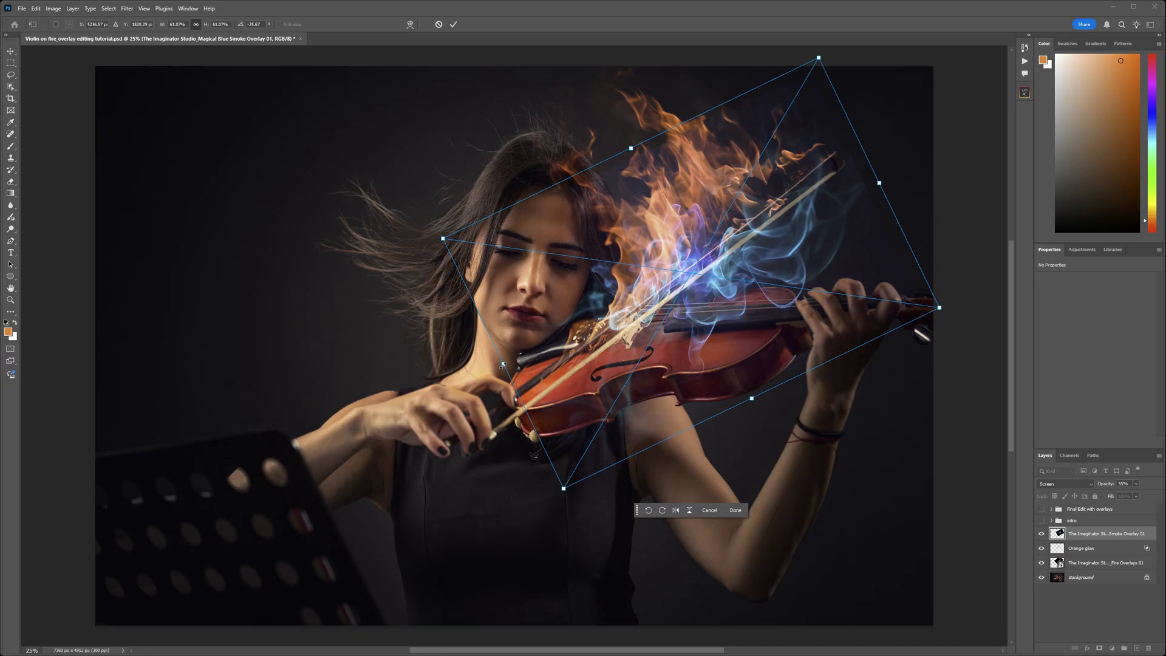
# - Warp the smoke overlay so the smoke bends along the bow beneath the flames, and apply the transform
pyautogui.click(410, 24)
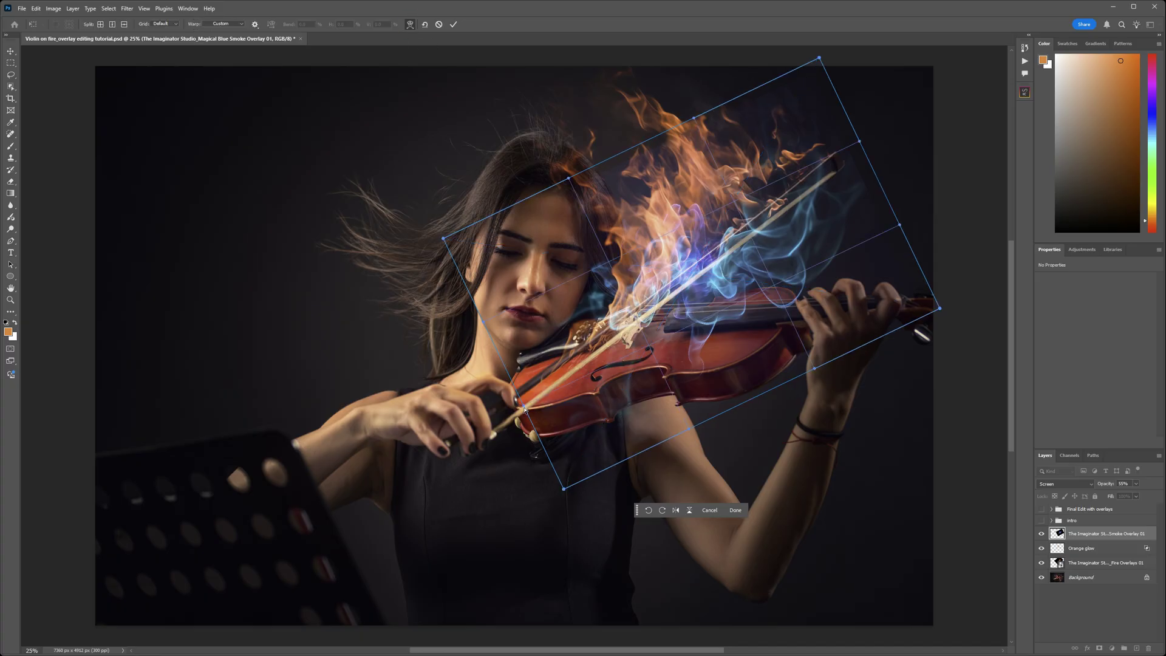
pyautogui.moveTo(524, 408); pyautogui.dragTo(449, 495)
pyautogui.moveTo(583, 347); pyautogui.dragTo(578, 366)
pyautogui.moveTo(609, 460); pyautogui.dragTo(610, 438)
pyautogui.moveTo(812, 327); pyautogui.dragTo(794, 270)
pyautogui.moveTo(704, 233); pyautogui.dragTo(808, 215)
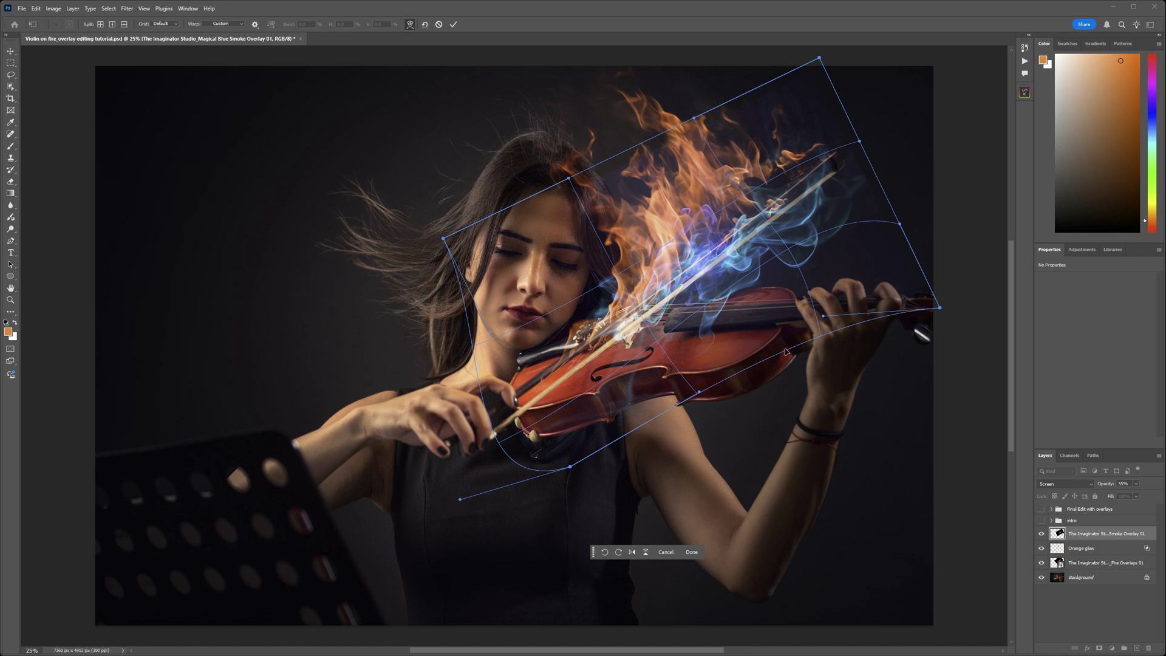
pyautogui.press('Return')
# - Add a layer mask to the smoke overlay and paint out stray smoke around the violin body, face and flames with a 400 px black brush
pyautogui.press('b')
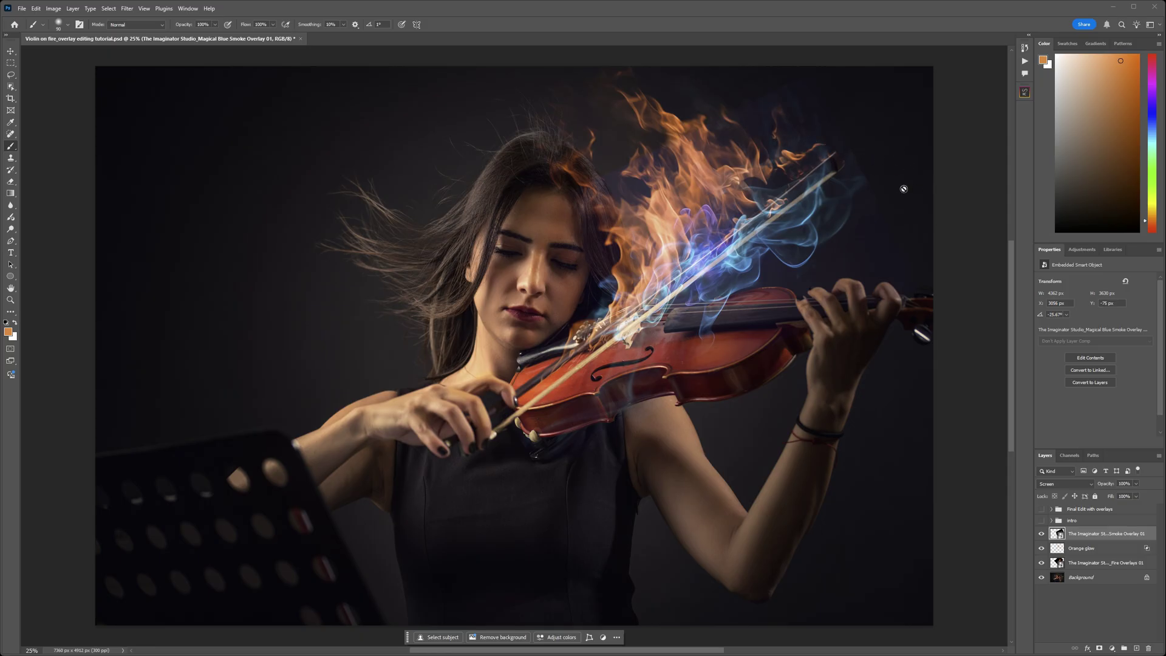
pyautogui.click(1099, 648)
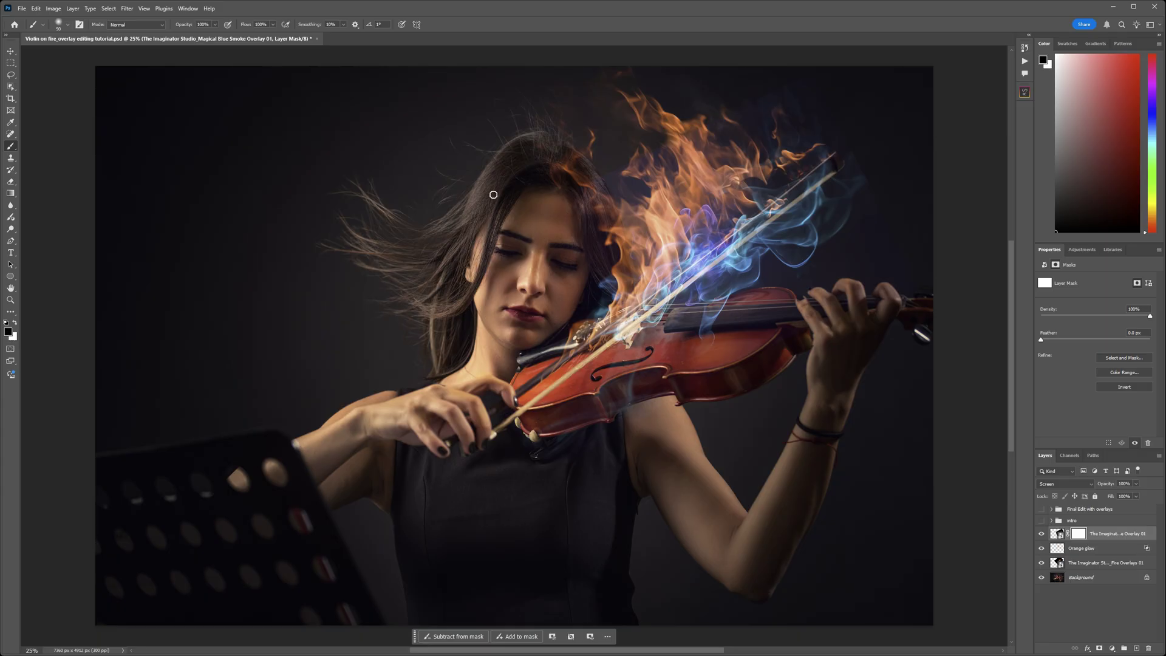
pyautogui.press(']')
pyautogui.press(']')
pyautogui.press(']')
pyautogui.press(']')
pyautogui.press(']')
pyautogui.press(']')
pyautogui.press(']')
pyautogui.press(']')
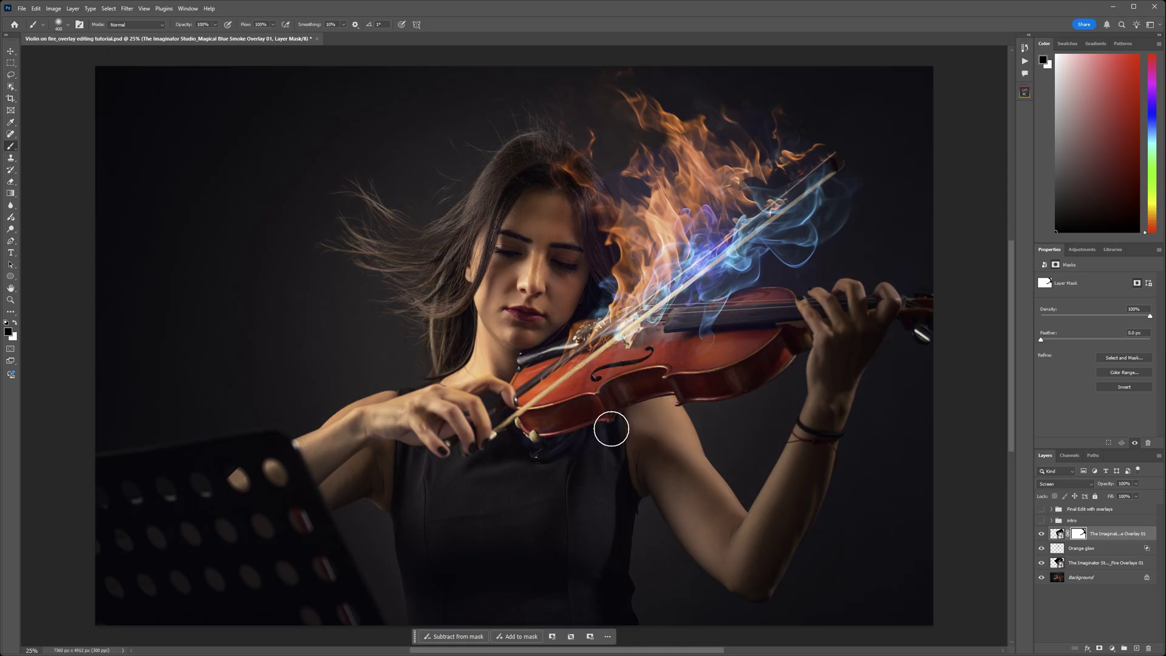
pyautogui.click(549, 311)
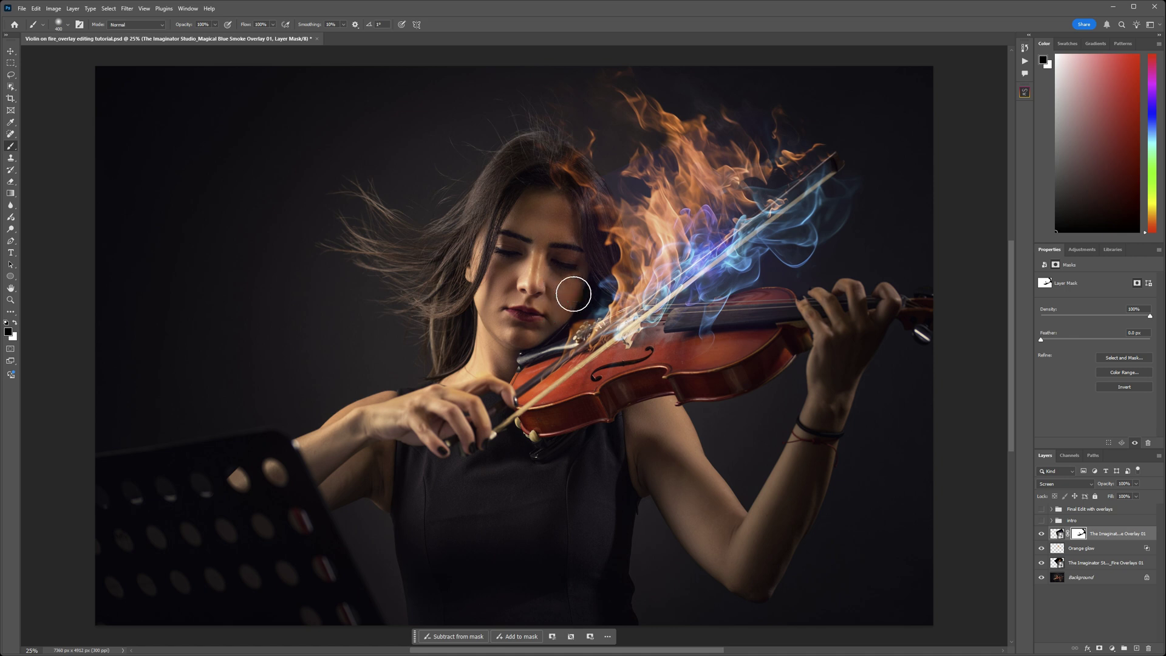
pyautogui.click(589, 245)
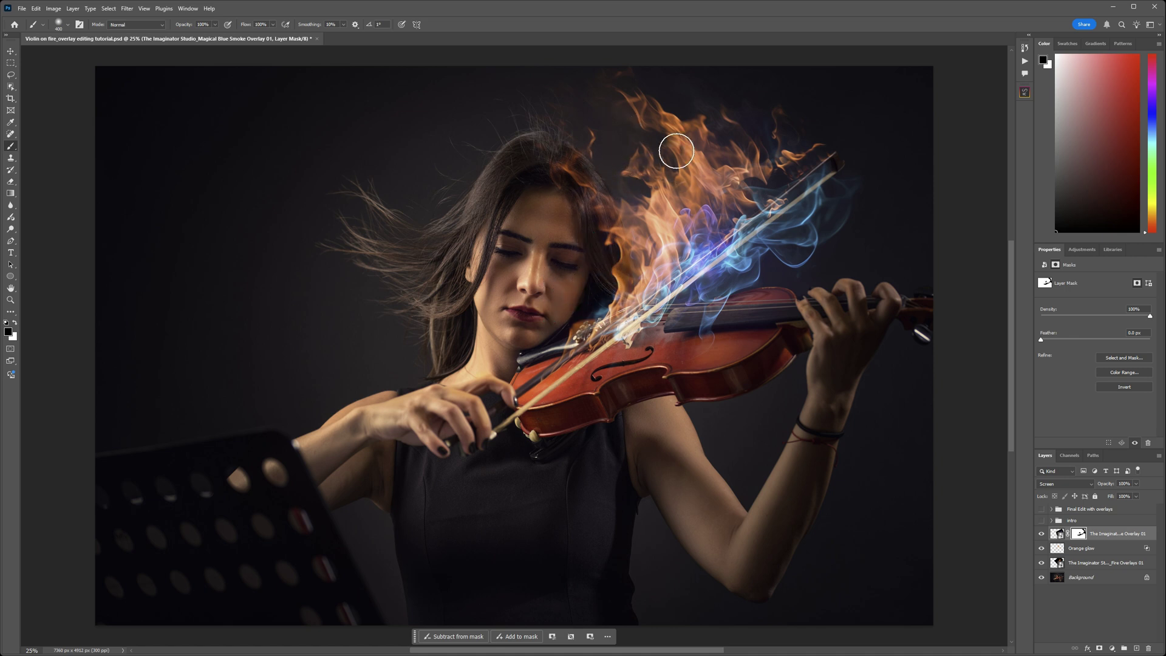
pyautogui.click(742, 160)
# - Add a Hue/Saturation adjustment clipped to the smoke overlay and set its saturation to -81
pyautogui.click(1080, 252)
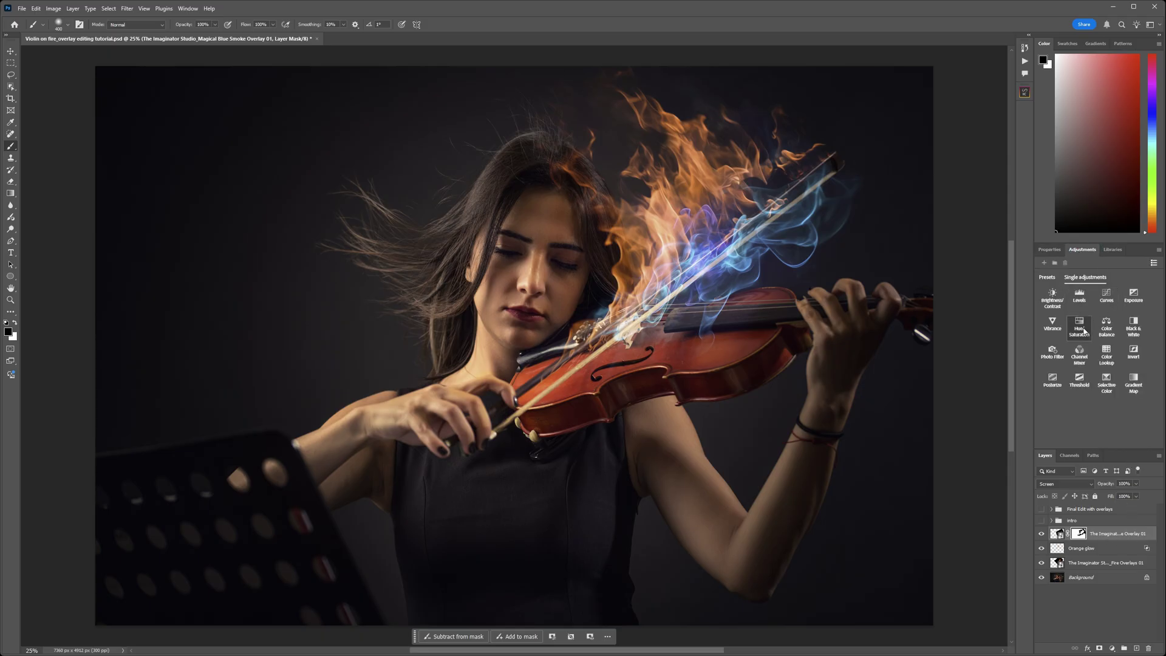
pyautogui.click(1081, 329)
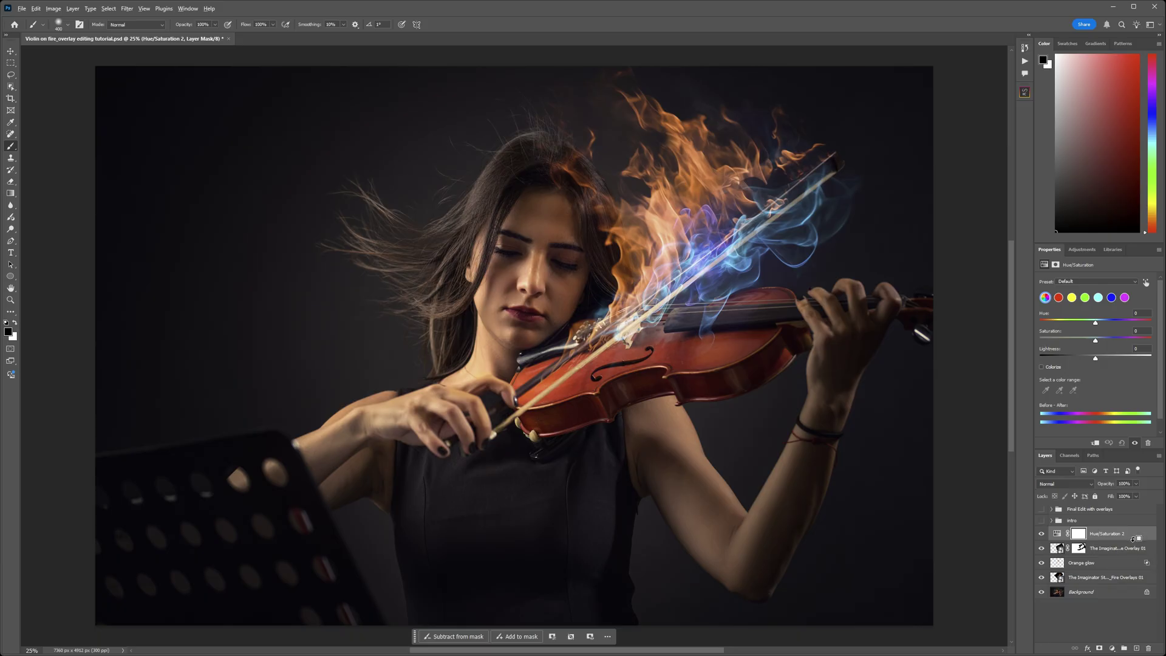
pyautogui.keyDown('alt'); pyautogui.click(1134, 539); pyautogui.keyUp('alt')
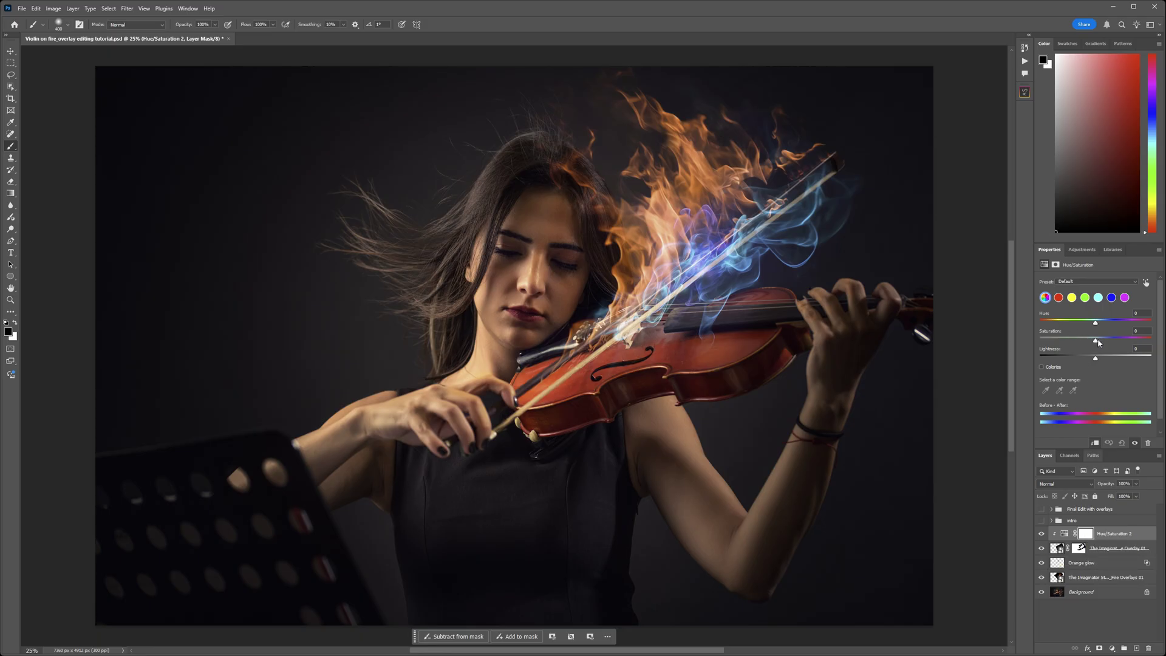
pyautogui.moveTo(1096, 341); pyautogui.dragTo(1052, 349)
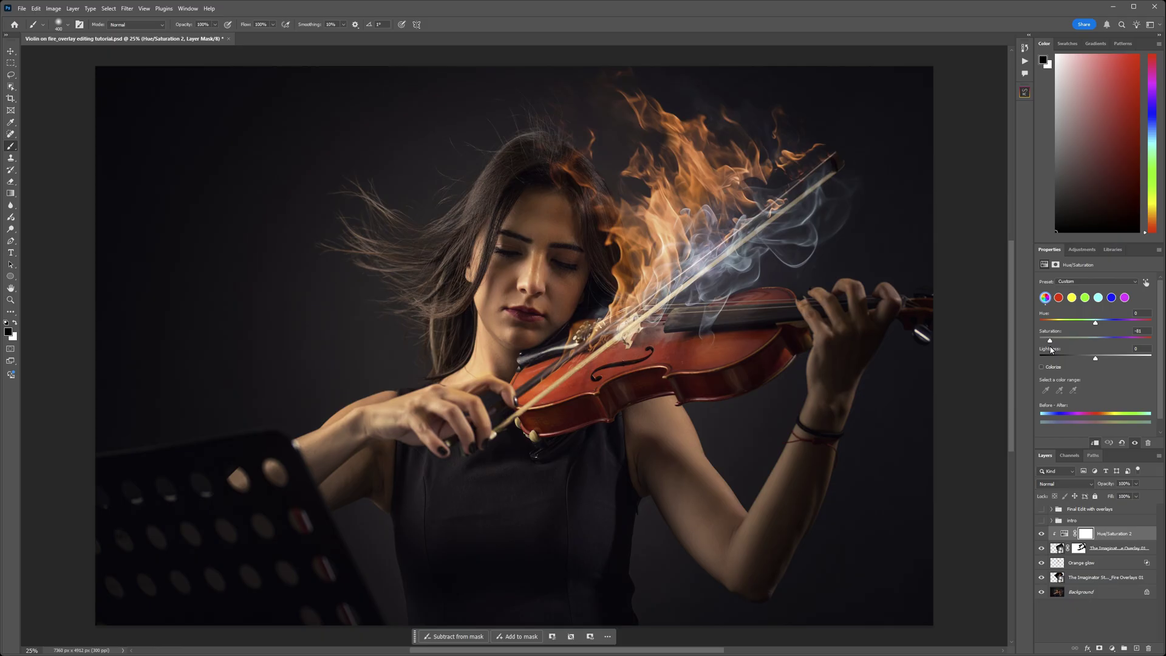
# - Reduce the smoke overlay layer's opacity to 30%
pyautogui.click(1106, 552)
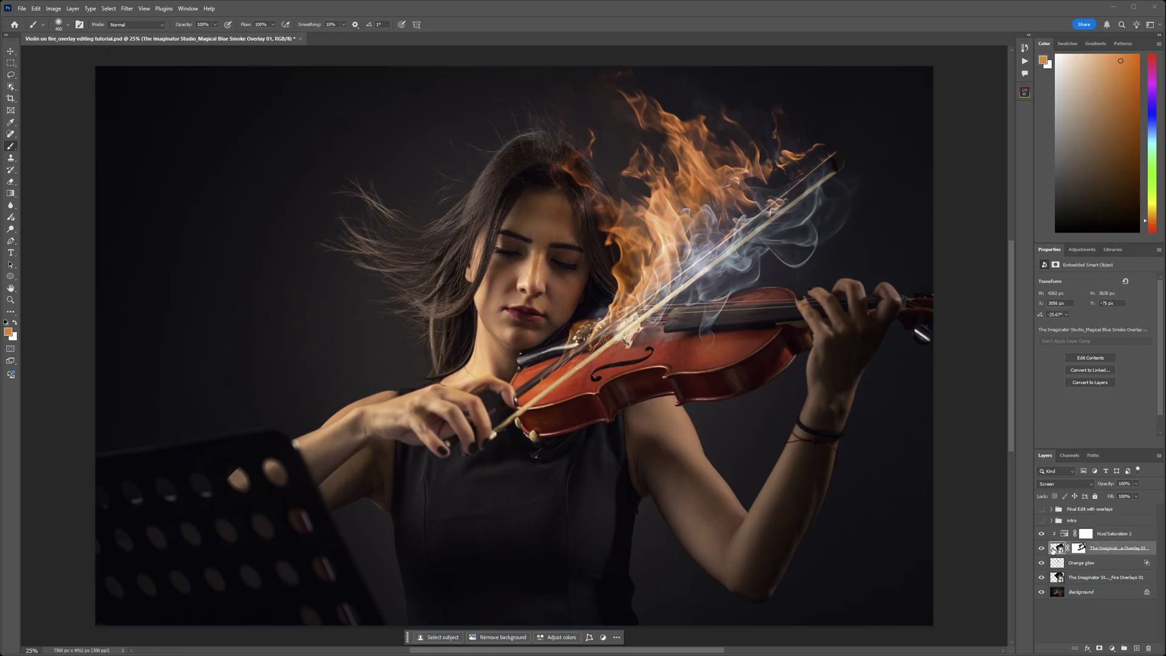
pyautogui.click(1136, 484)
pyautogui.moveTo(1136, 496); pyautogui.dragTo(1101, 502)
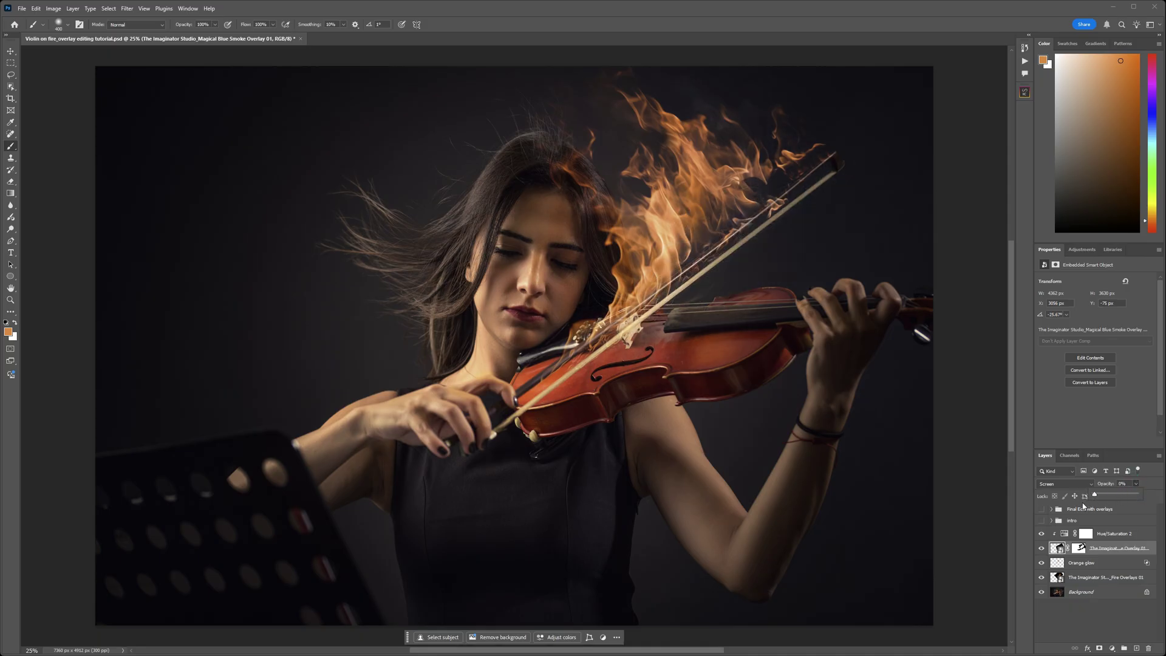
pyautogui.moveTo(1101, 496); pyautogui.dragTo(1108, 497)
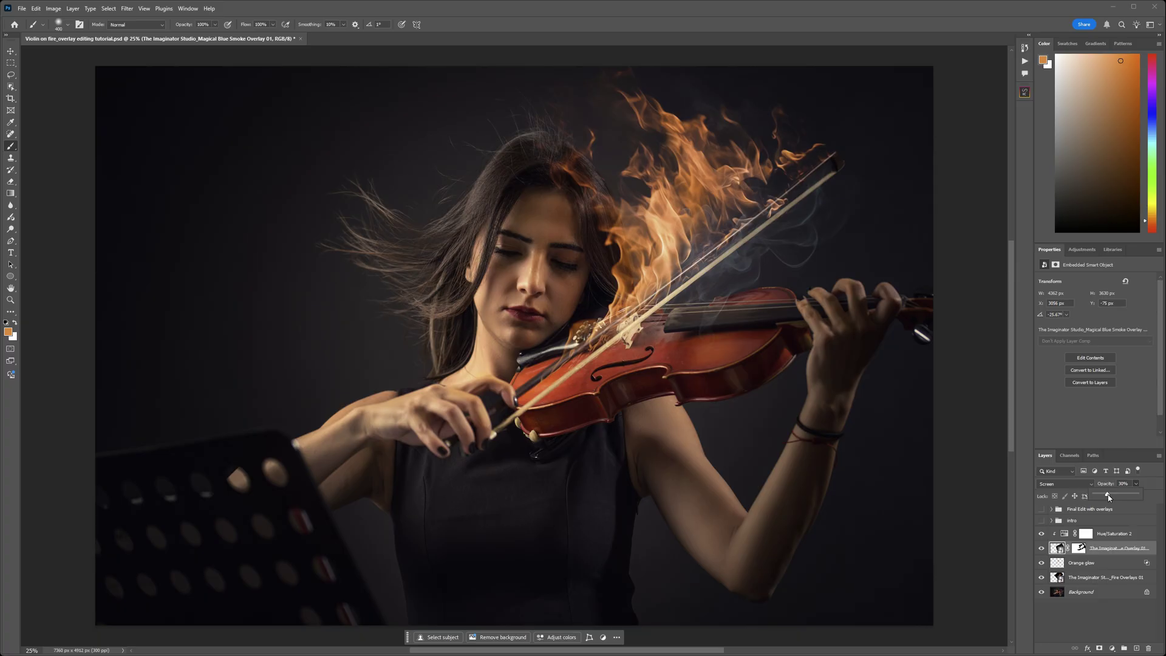
# - Place the Atmosphere Overlays (15) file from the atmosphere overlays collection as an embedded layer above the Hue/Saturation adjustment
pyautogui.click(1085, 533)
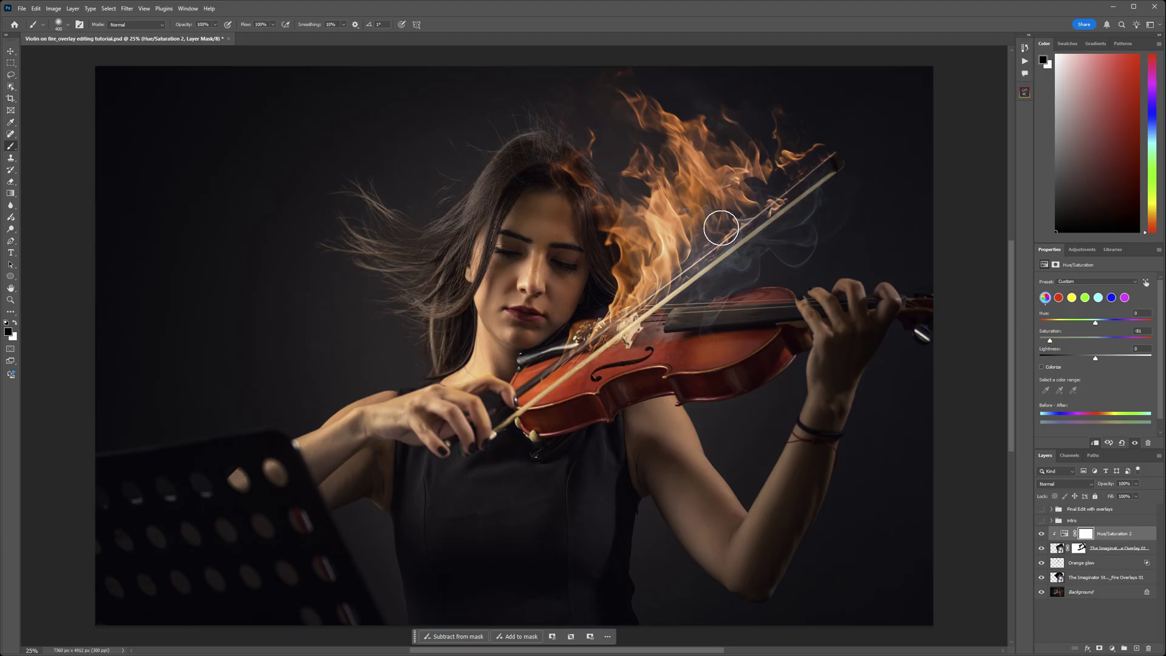
pyautogui.click(23, 9)
pyautogui.click(46, 202)
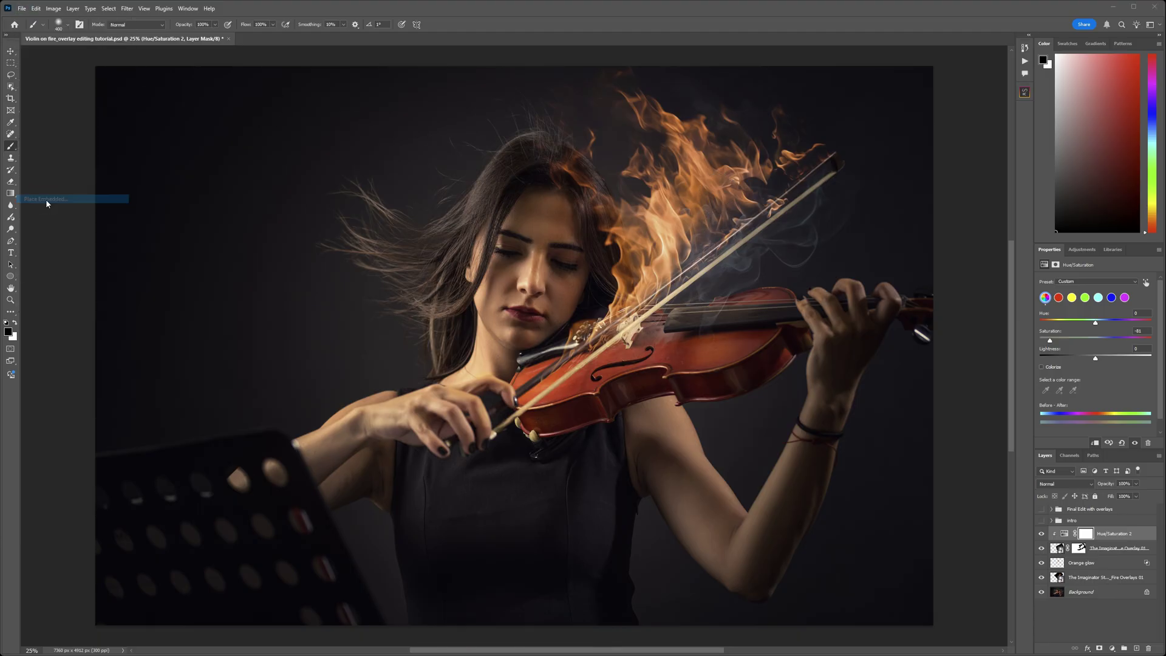
pyautogui.click(56, 28)
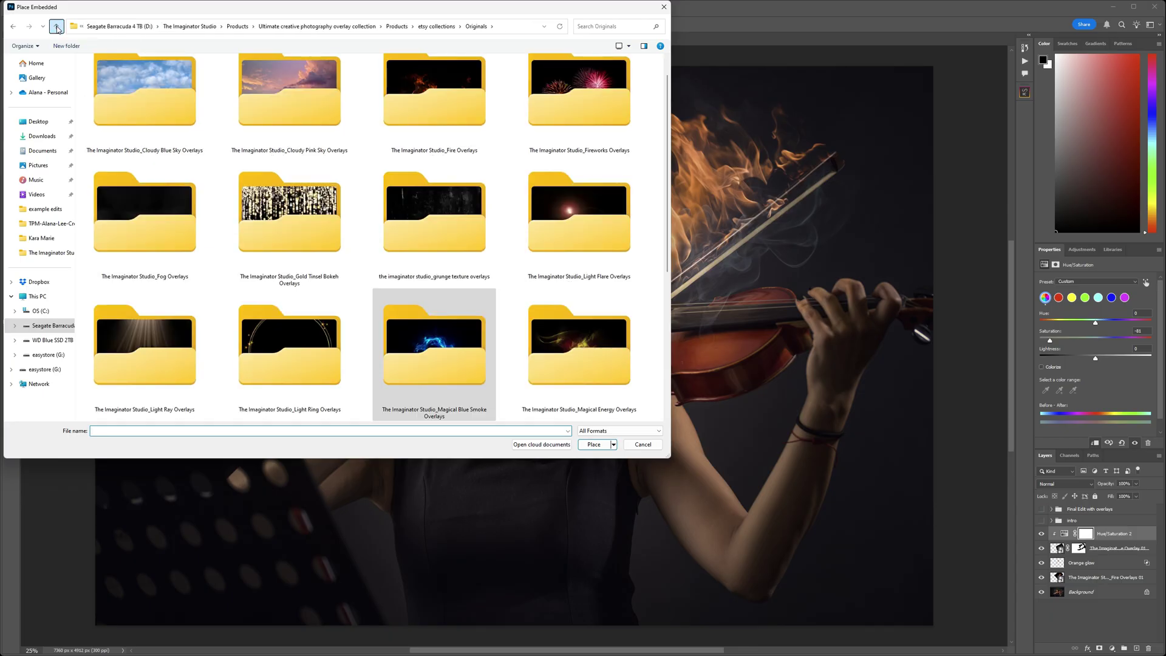
pyautogui.click(56, 27)
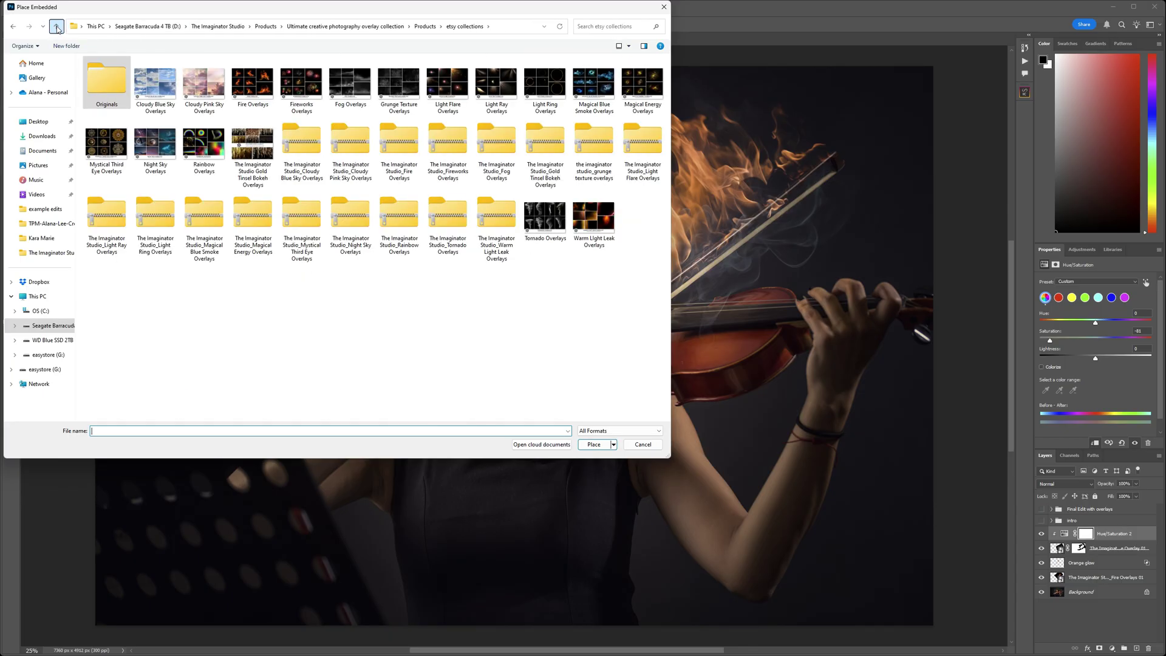
pyautogui.click(56, 27)
pyautogui.doubleClick(146, 113)
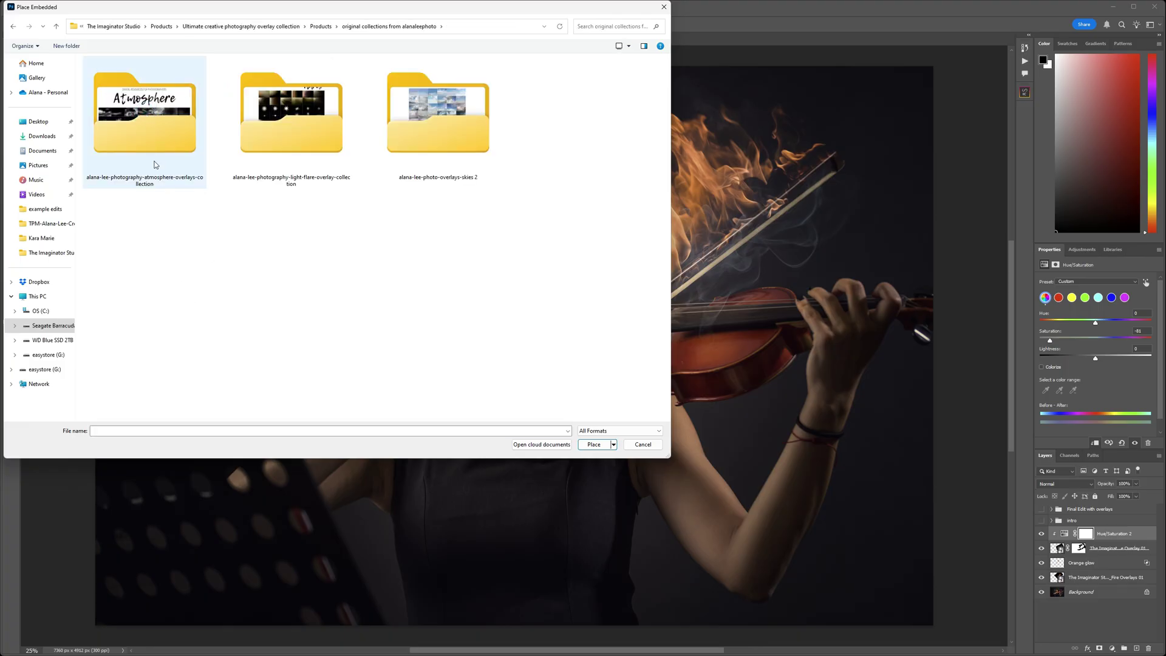
pyautogui.doubleClick(151, 121)
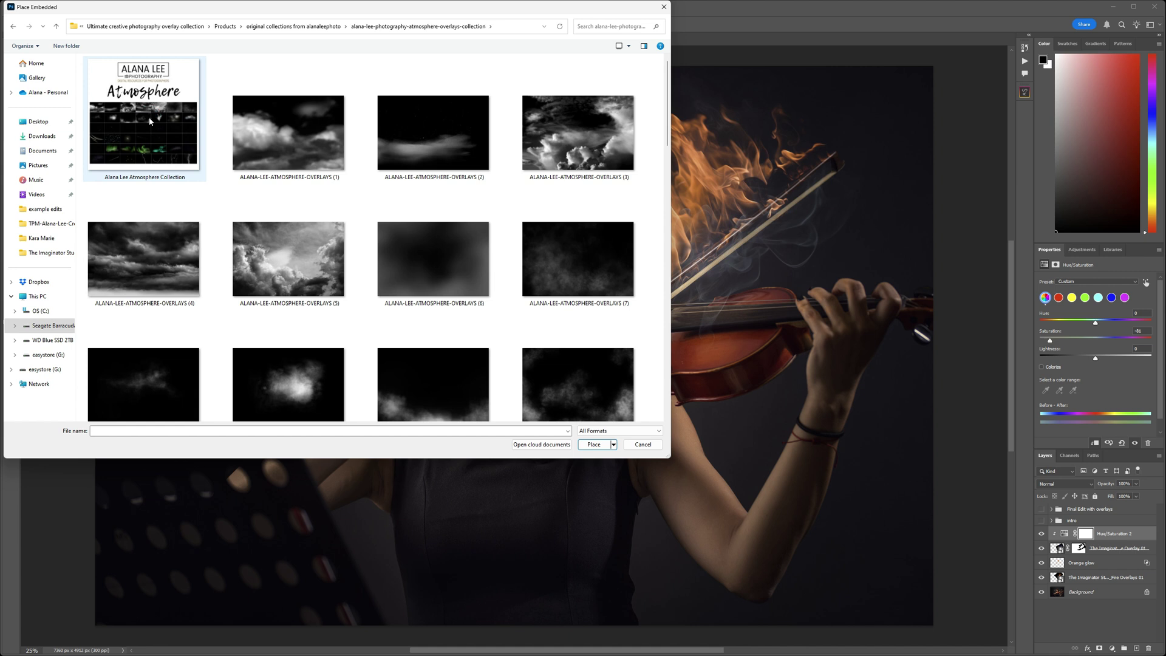
pyautogui.scroll(-4, 323, 191)
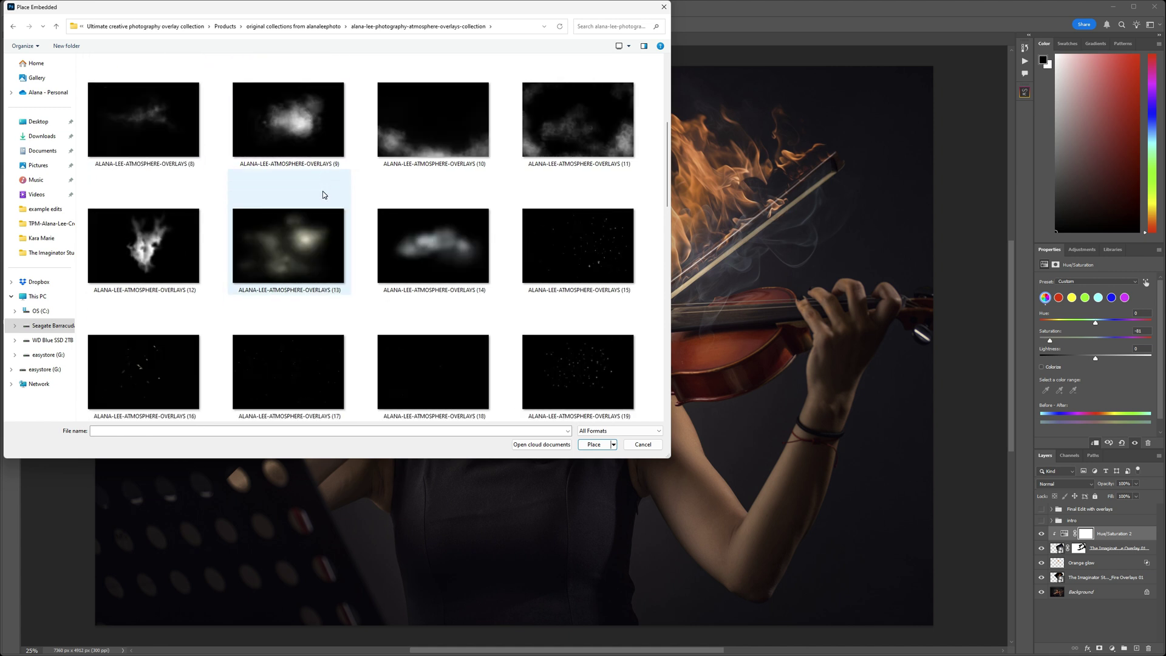
pyautogui.click(570, 264)
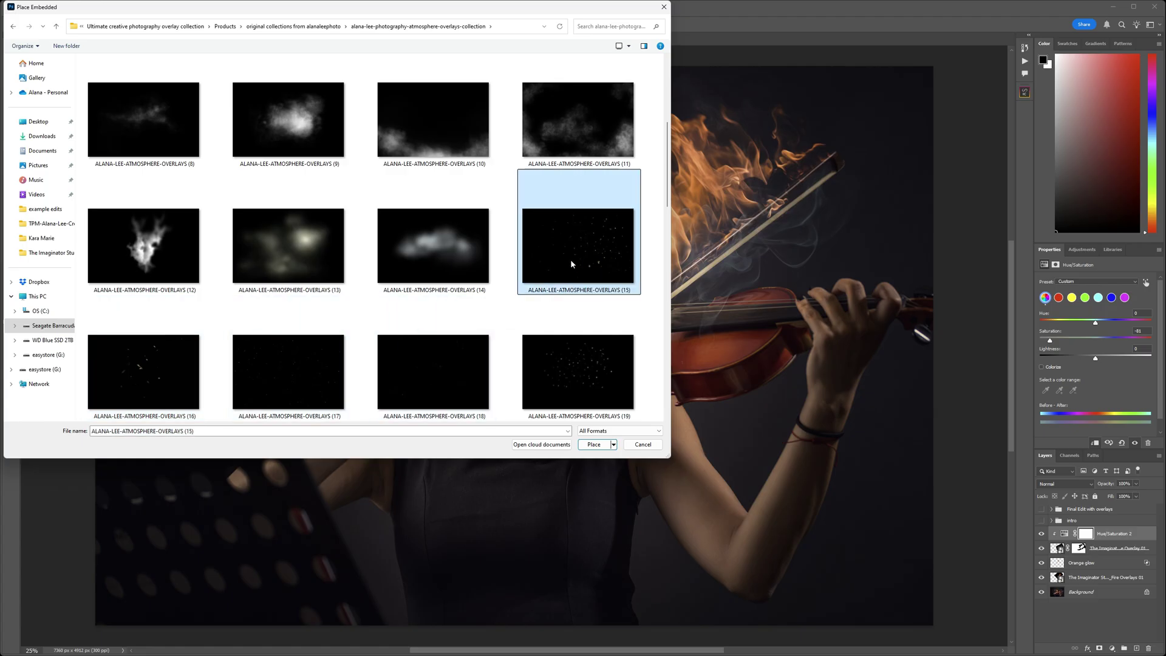
pyautogui.click(593, 445)
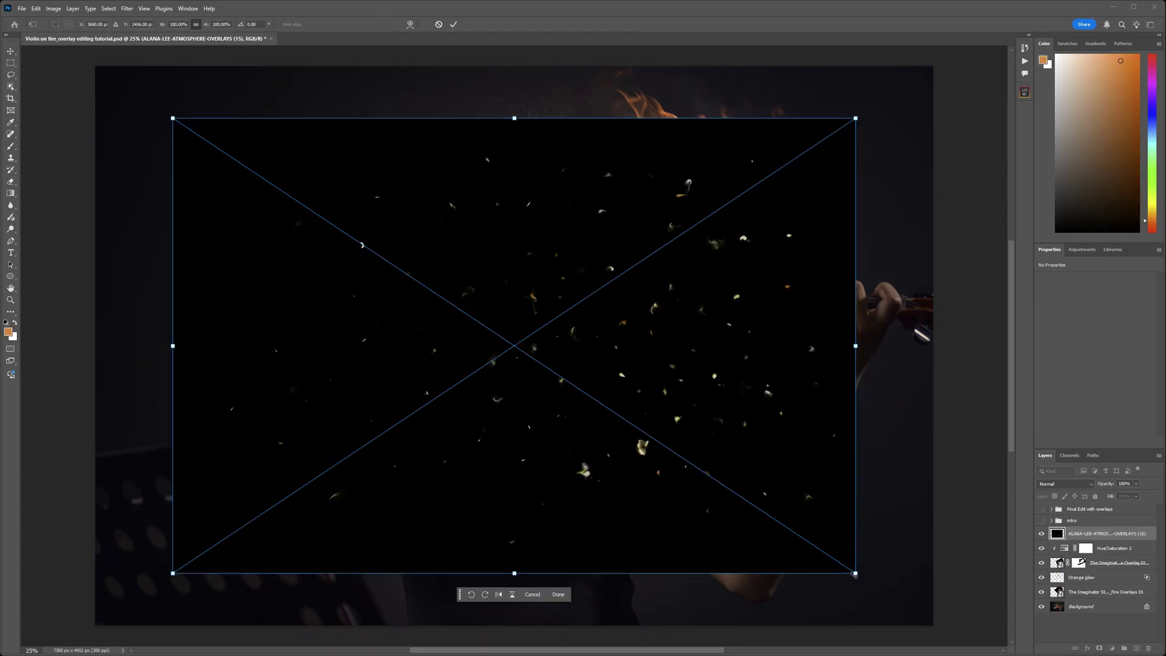
# - Shrink the placed spark overlay, move it over the face and flames, and set its blend mode to Screen
pyautogui.moveTo(854, 574); pyautogui.dragTo(558, 382)
pyautogui.moveTo(418, 281); pyautogui.dragTo(665, 269)
pyautogui.click(1056, 484)
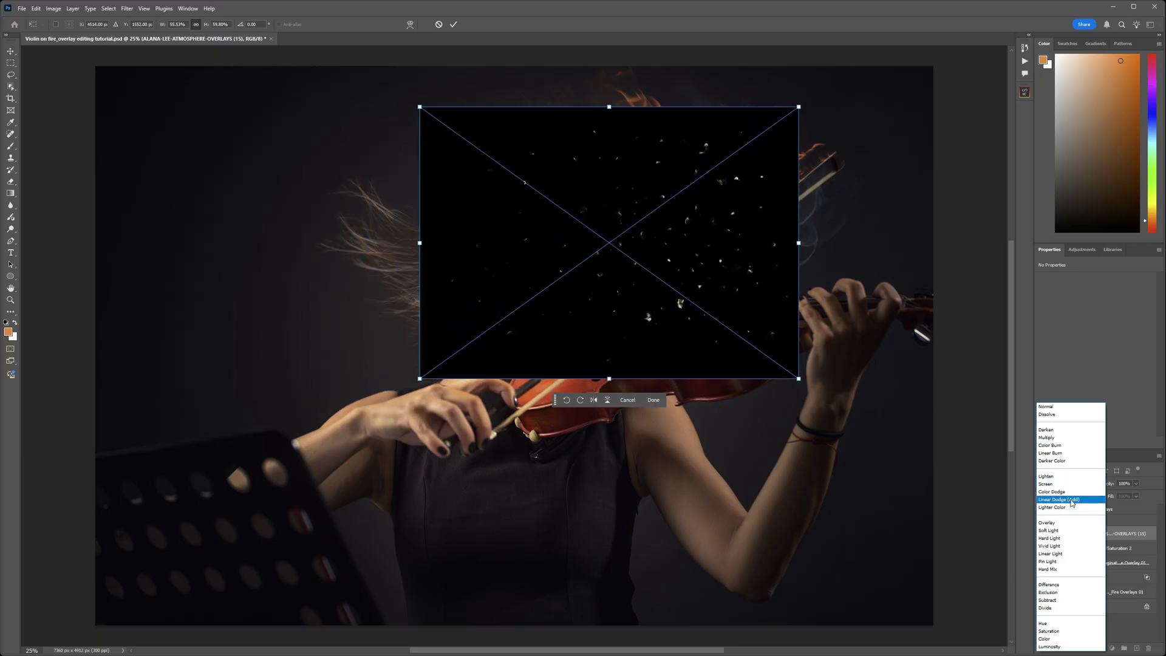
pyautogui.click(1063, 486)
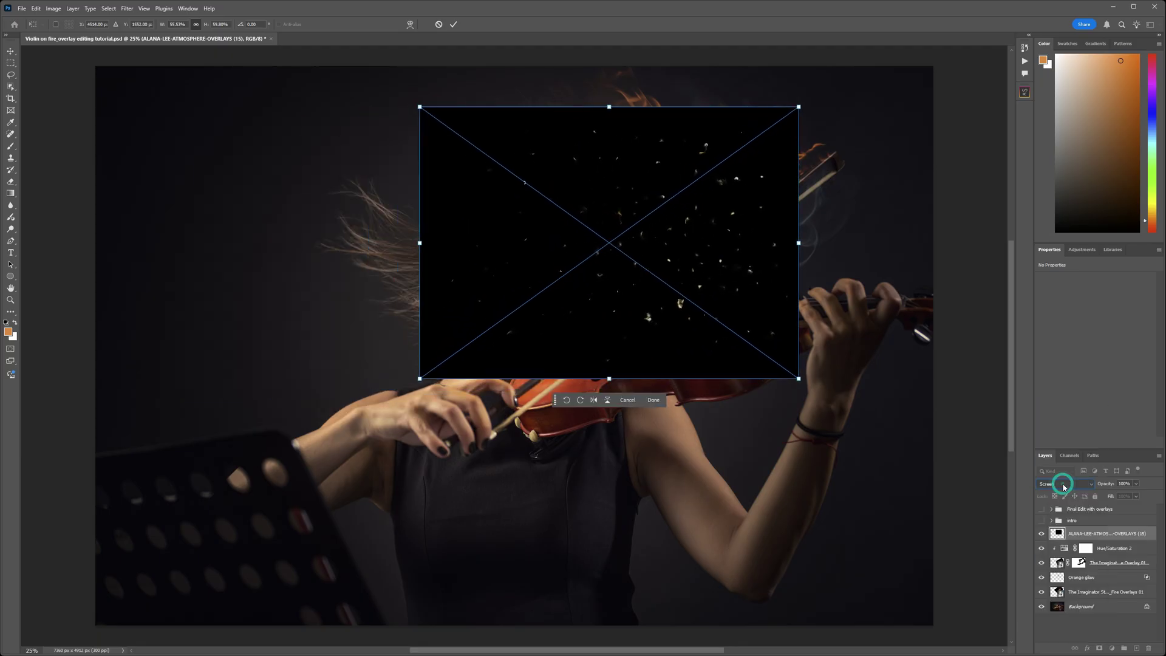
# - Scale the spark overlay down further, rotate it to about -43° over the flames along the bow, and apply the transform
pyautogui.moveTo(827, 421); pyautogui.dragTo(672, 252)
pyautogui.moveTo(532, 268); pyautogui.dragTo(704, 243)
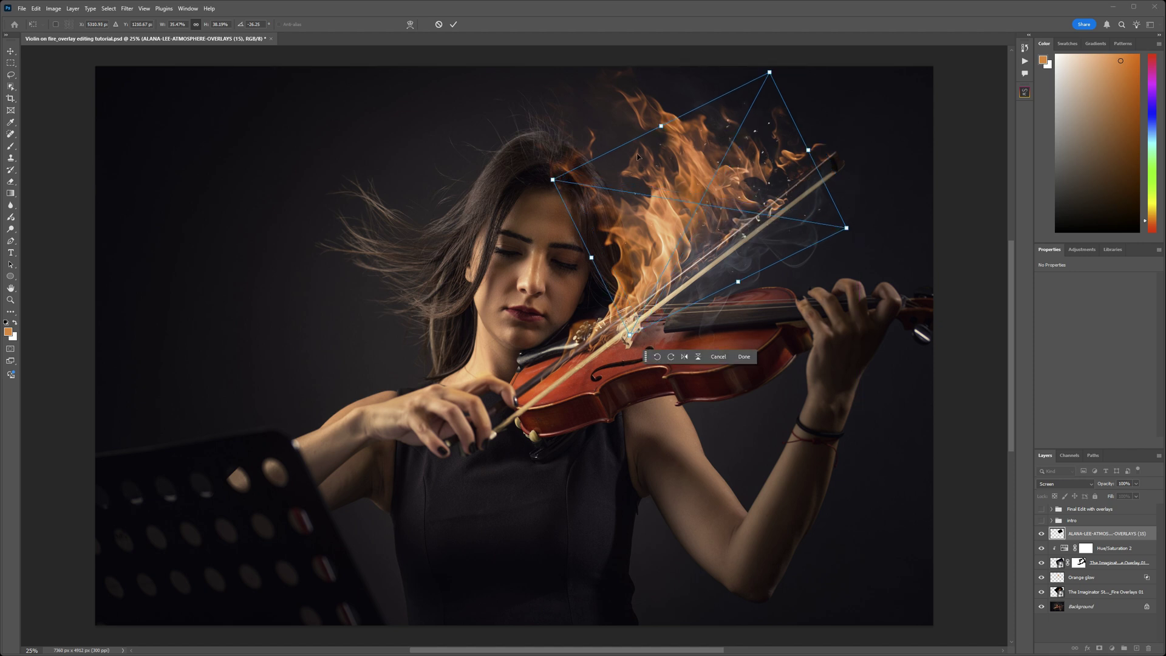
pyautogui.moveTo(858, 229); pyautogui.dragTo(839, 190)
pyautogui.moveTo(736, 219); pyautogui.dragTo(718, 240)
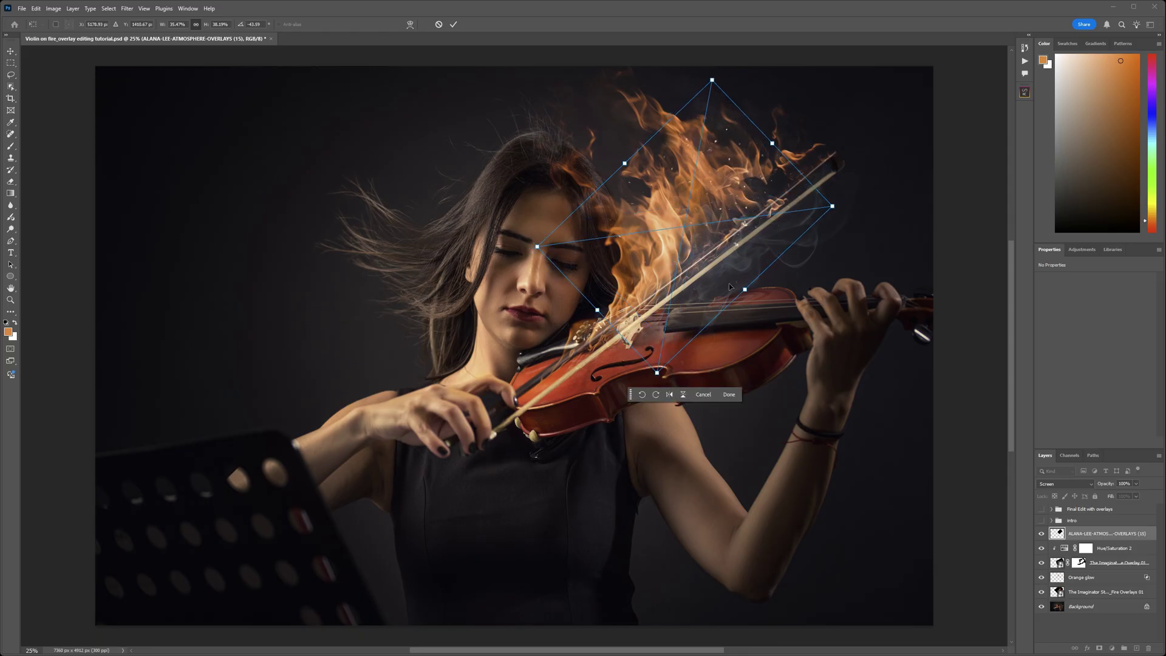
pyautogui.press('Return')
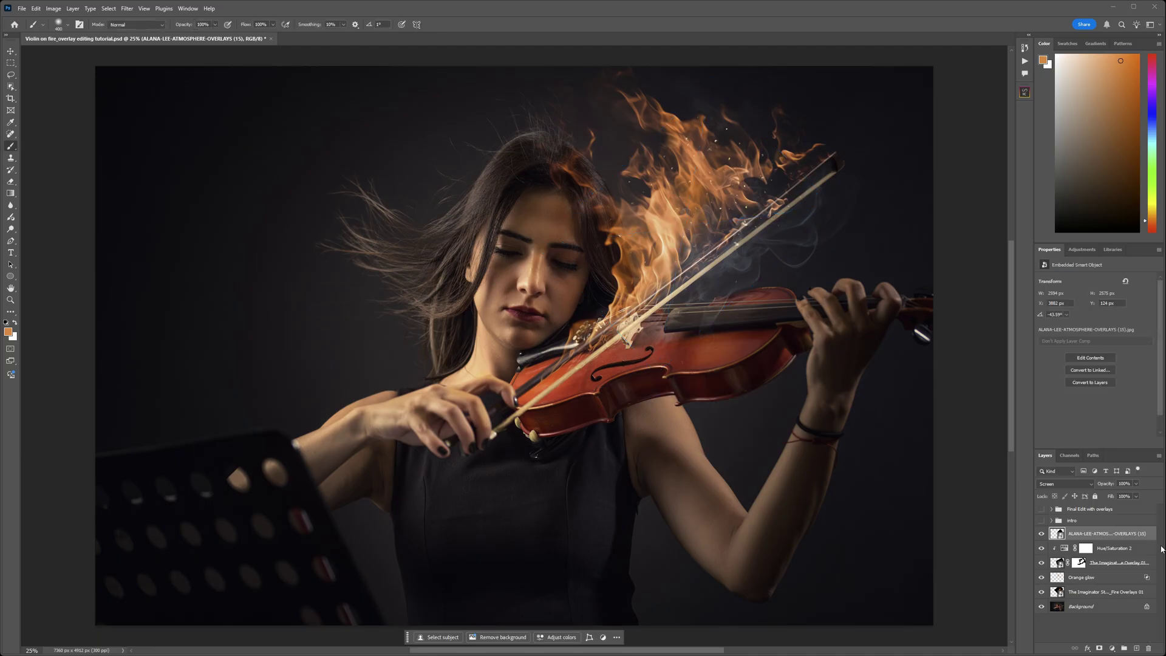
# - Reduce the spark overlay's opacity to 72% and add a layer mask to it
pyautogui.click(1136, 484)
pyautogui.click(1126, 496)
pyautogui.click(1098, 648)
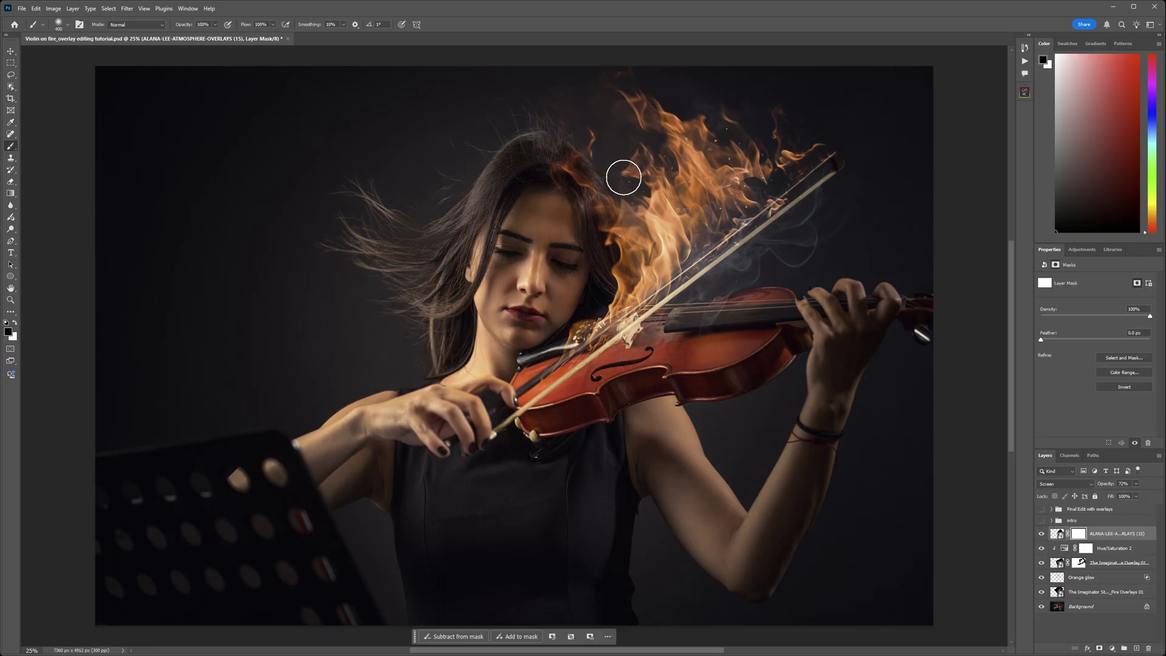
# - Paint out stray sparks beside the hair and around the flames on the mask with a black brush, reducing its size to 125 px
pyautogui.moveTo(623, 176)
pyautogui.mouseDown()
pyautogui.moveTo(628, 205)
pyautogui.moveTo(611, 229)
pyautogui.mouseUp()
pyautogui.press('[')
pyautogui.press('[')
pyautogui.press('[')
pyautogui.press('[')
pyautogui.press('[')
pyautogui.click(664, 154)
# - Place the Creative Essentials Smoke and Fog (9) overlay from the Portrait Masters bonus collection as an embedded layer
pyautogui.click(22, 9)
pyautogui.click(44, 199)
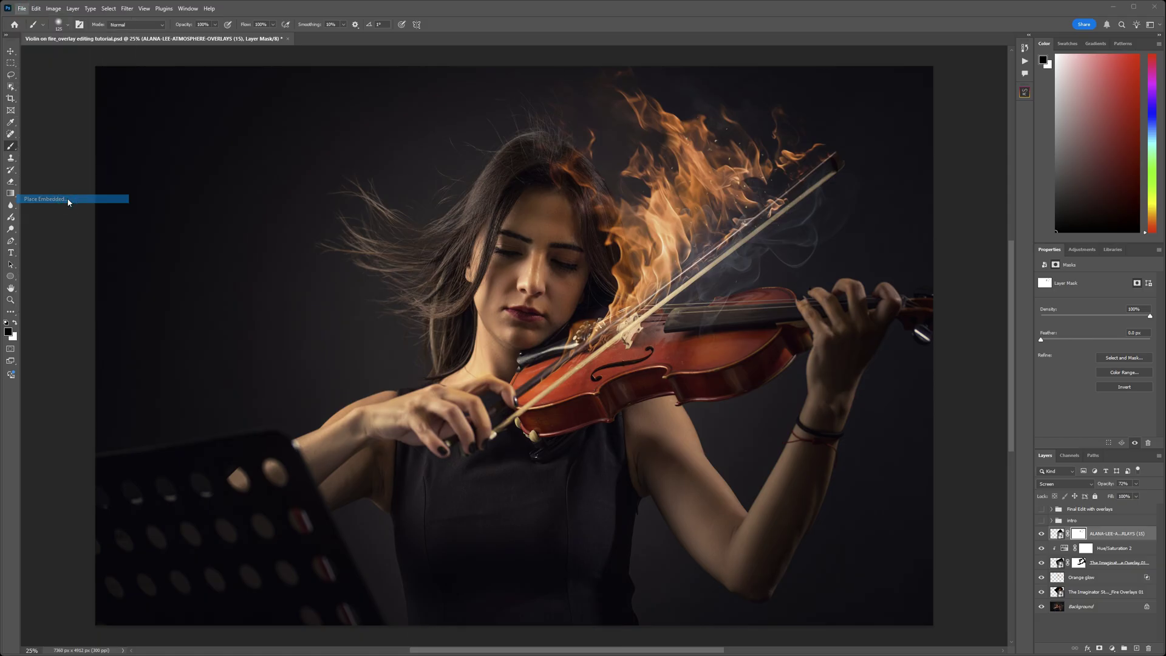
pyautogui.click(56, 28)
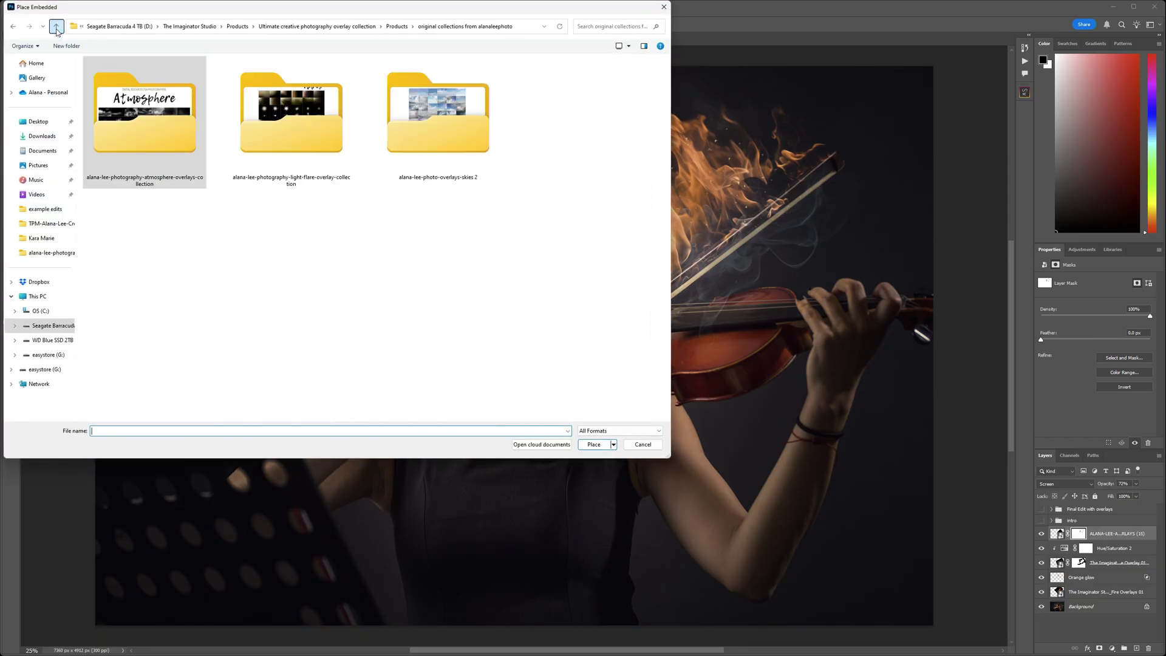
pyautogui.click(56, 28)
pyautogui.doubleClick(139, 73)
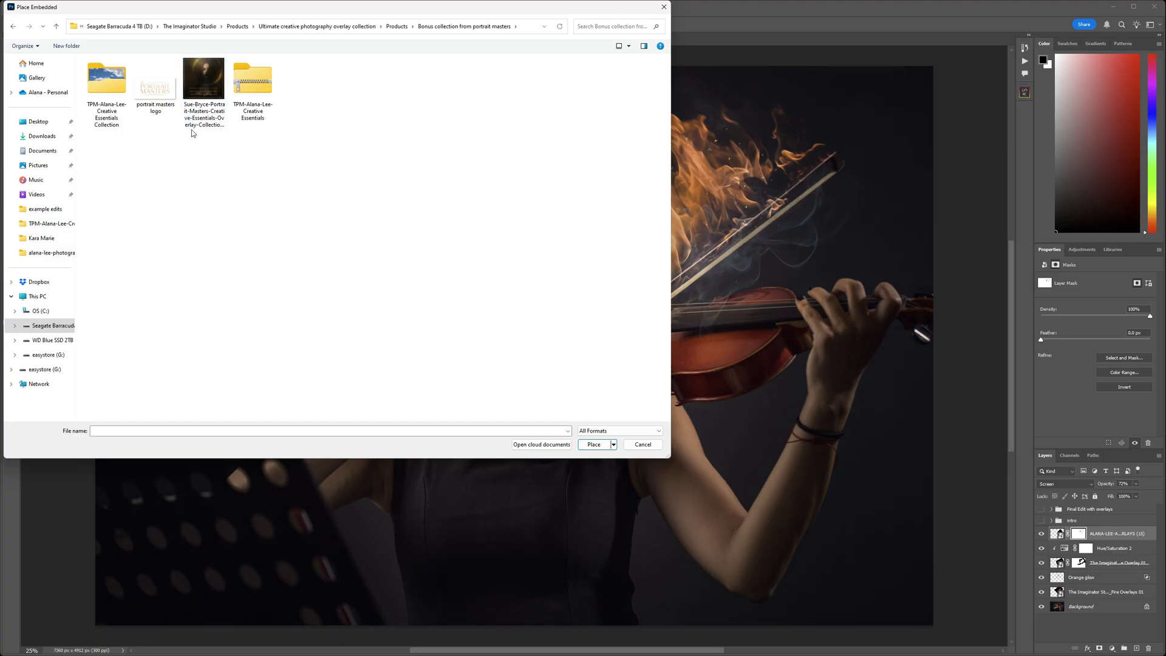
pyautogui.doubleClick(108, 85)
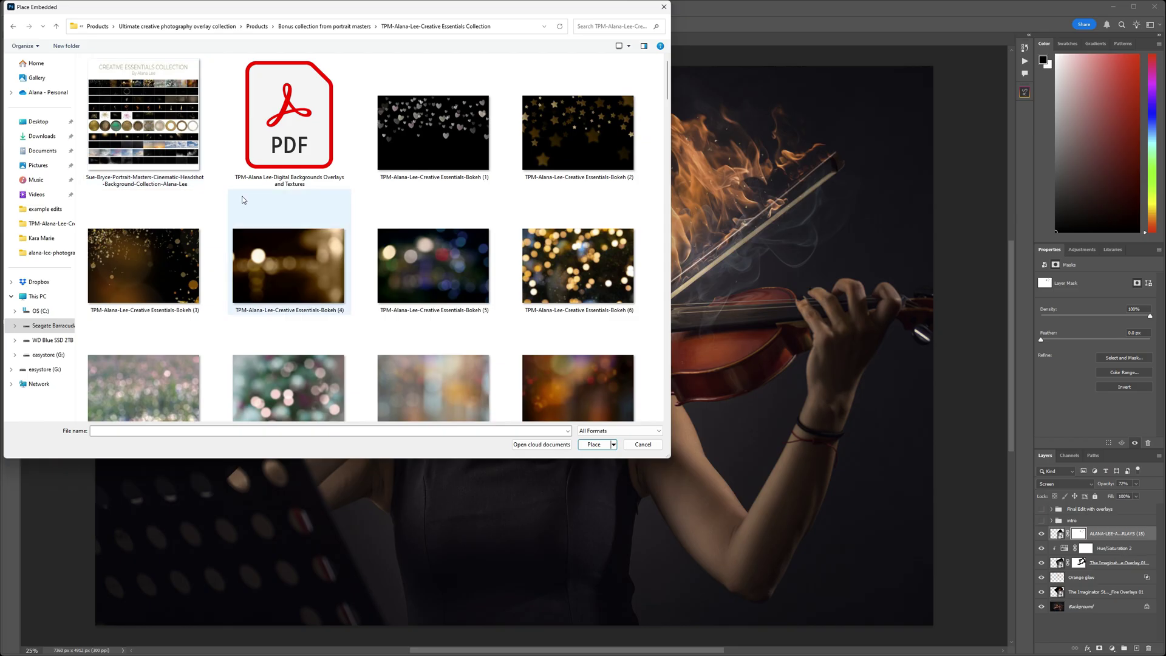
pyautogui.scroll(-5, 242, 200)
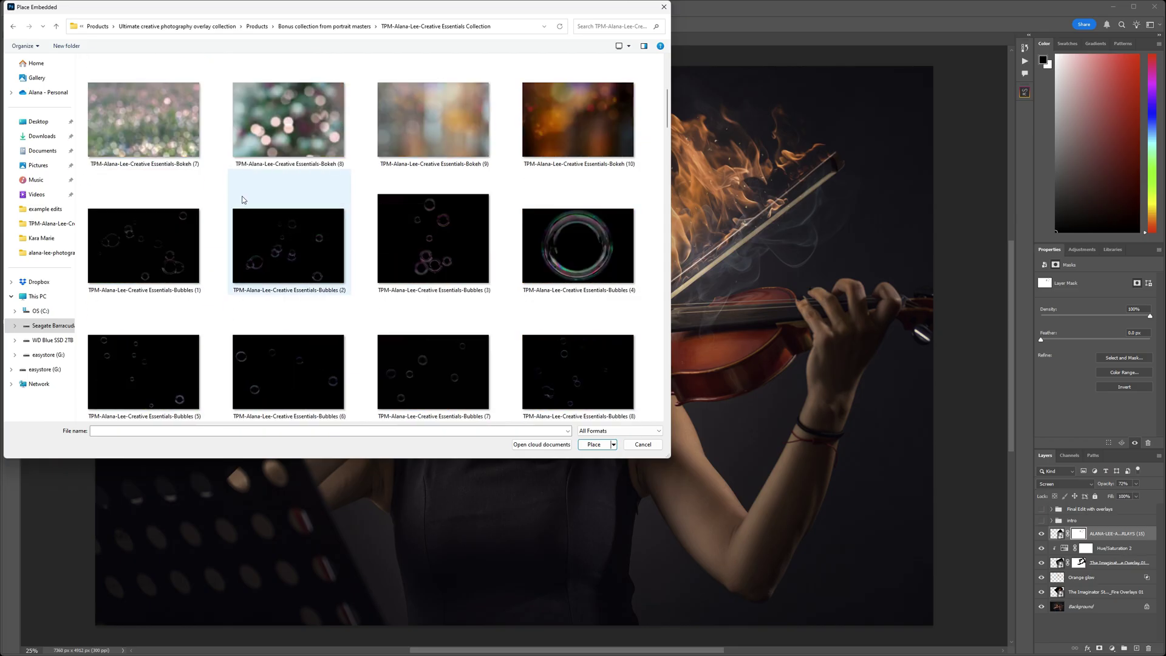
pyautogui.scroll(-12, 242, 200)
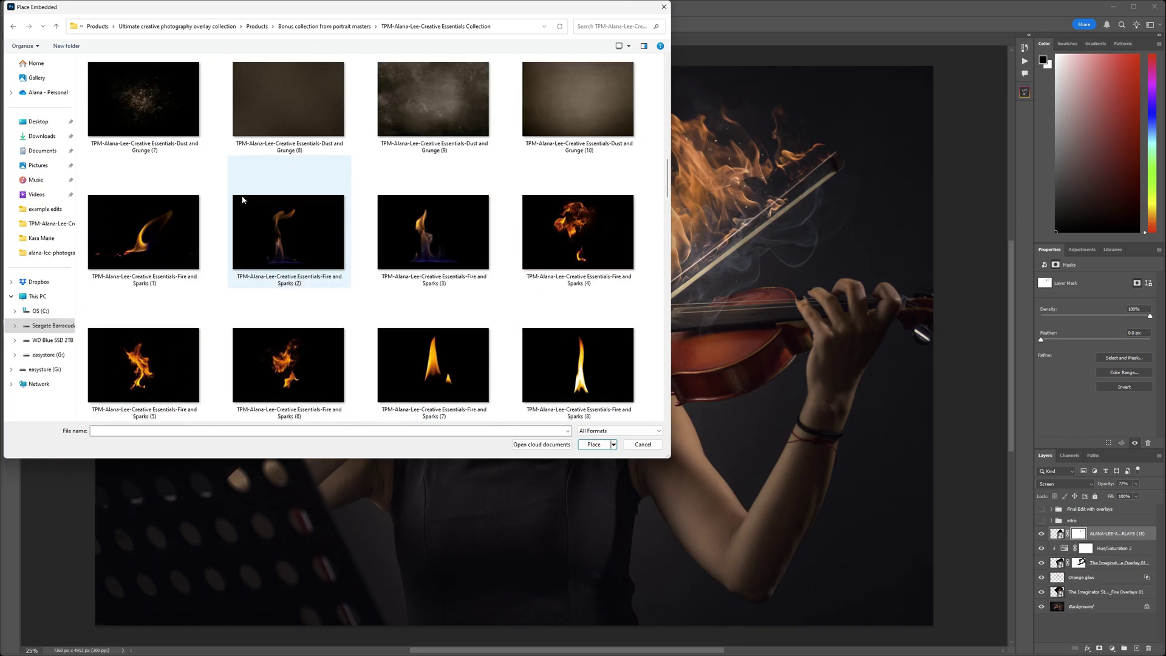
pyautogui.scroll(-15, 242, 200)
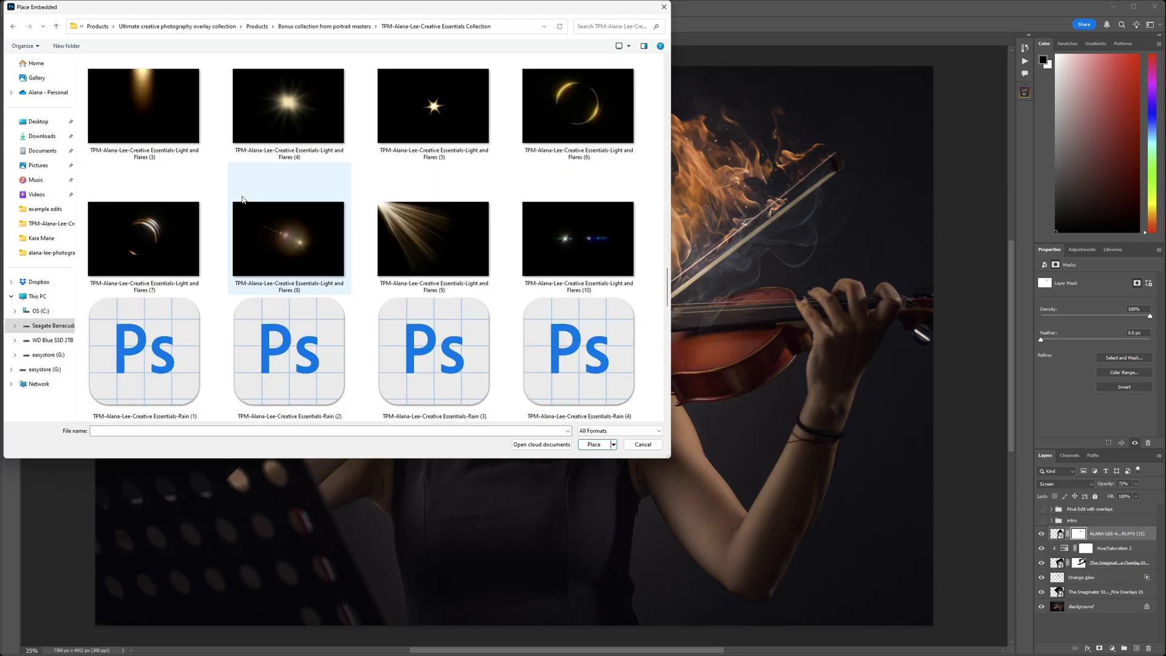
pyautogui.scroll(-2, 243, 200)
pyautogui.scroll(-5, 243, 200)
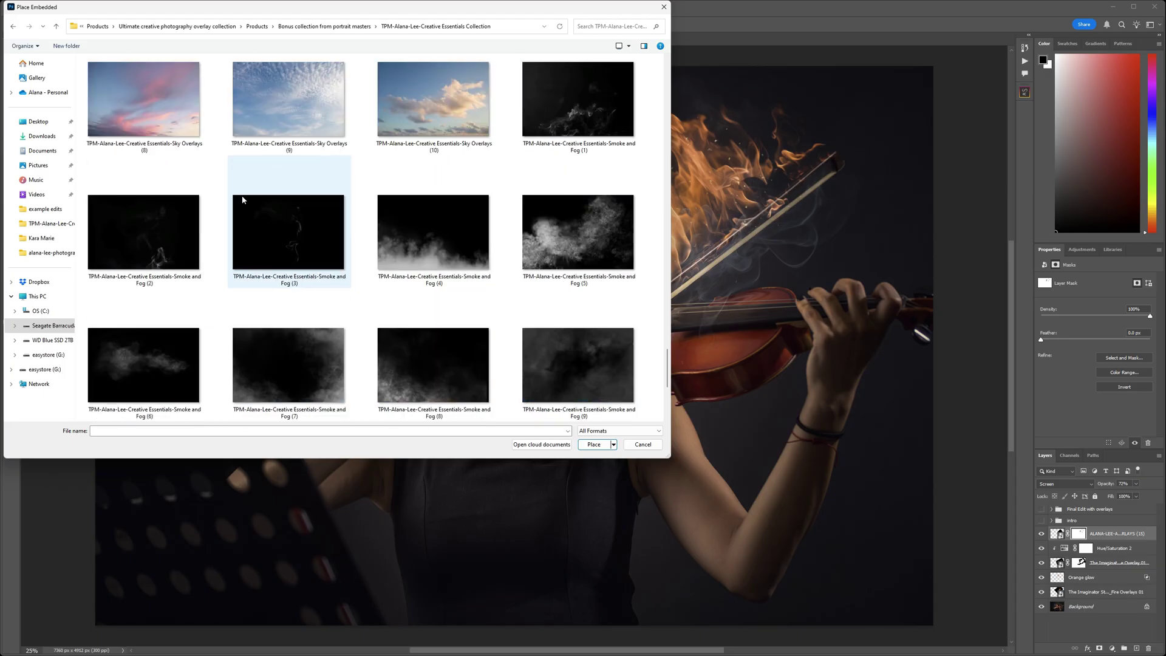
pyautogui.scroll(-2, 243, 200)
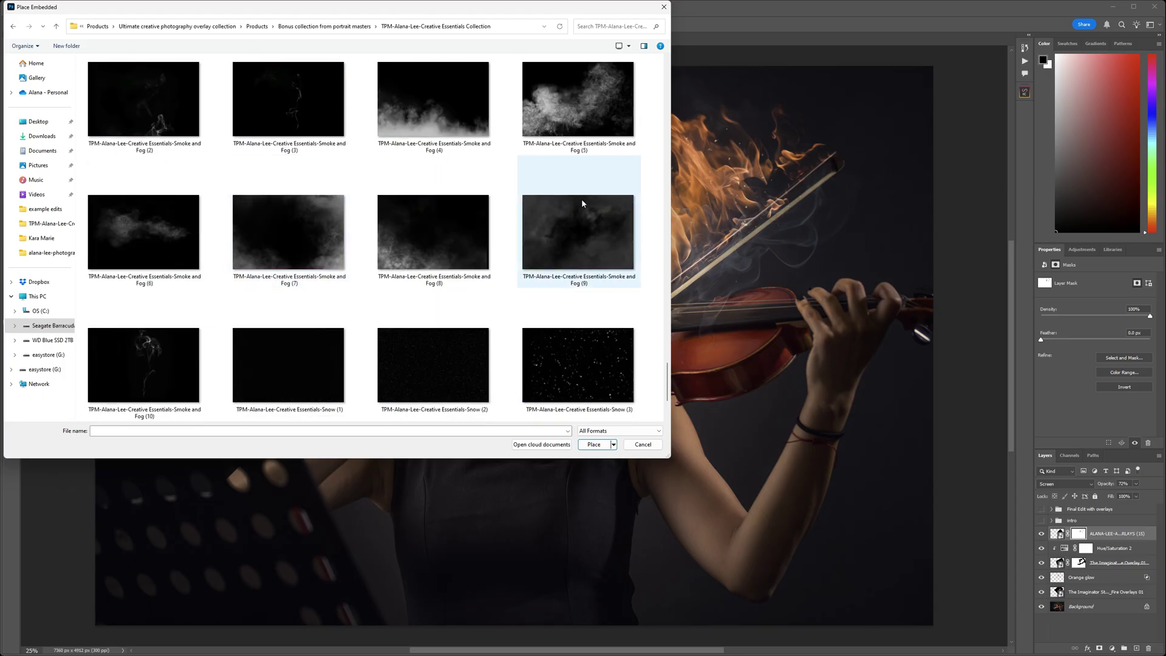
pyautogui.click(563, 256)
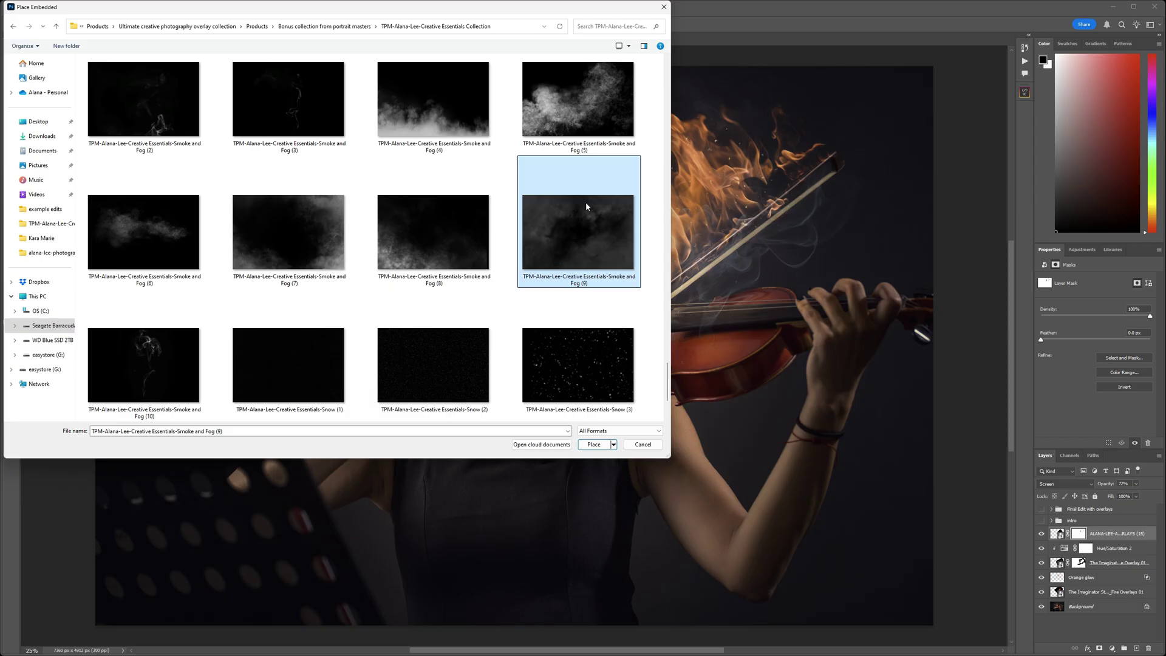
pyautogui.click(592, 445)
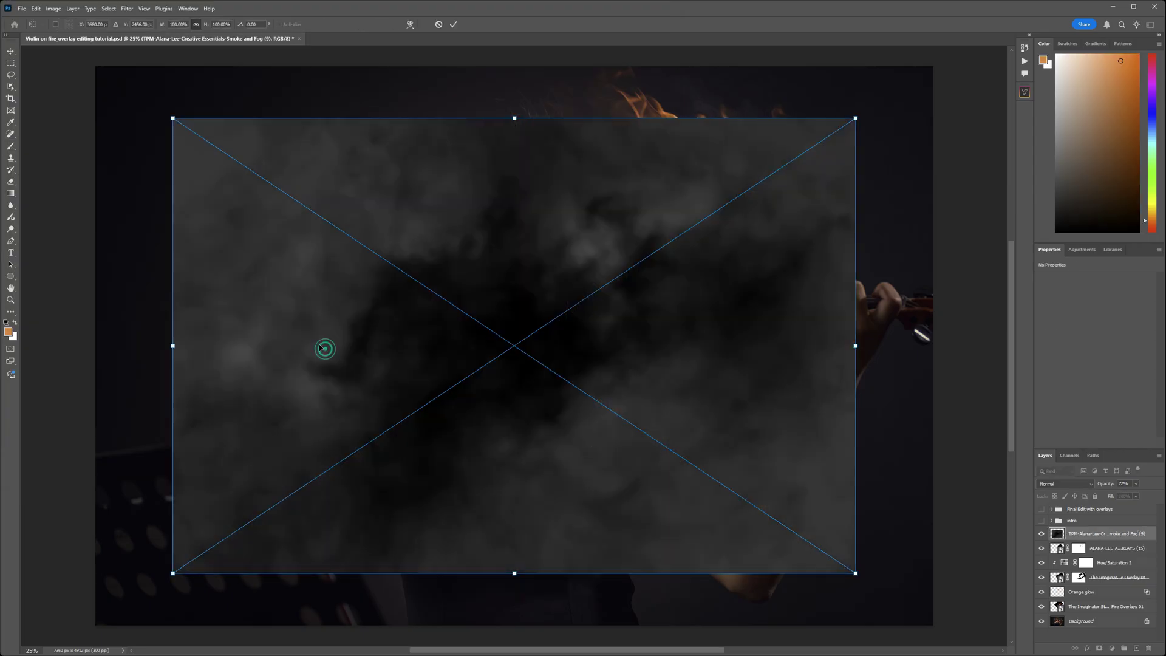
# - Enlarge the fog overlay to about 123% so it fills the canvas, and apply the transform
pyautogui.moveTo(325, 349); pyautogui.dragTo(247, 297)
pyautogui.moveTo(778, 521); pyautogui.dragTo(927, 638)
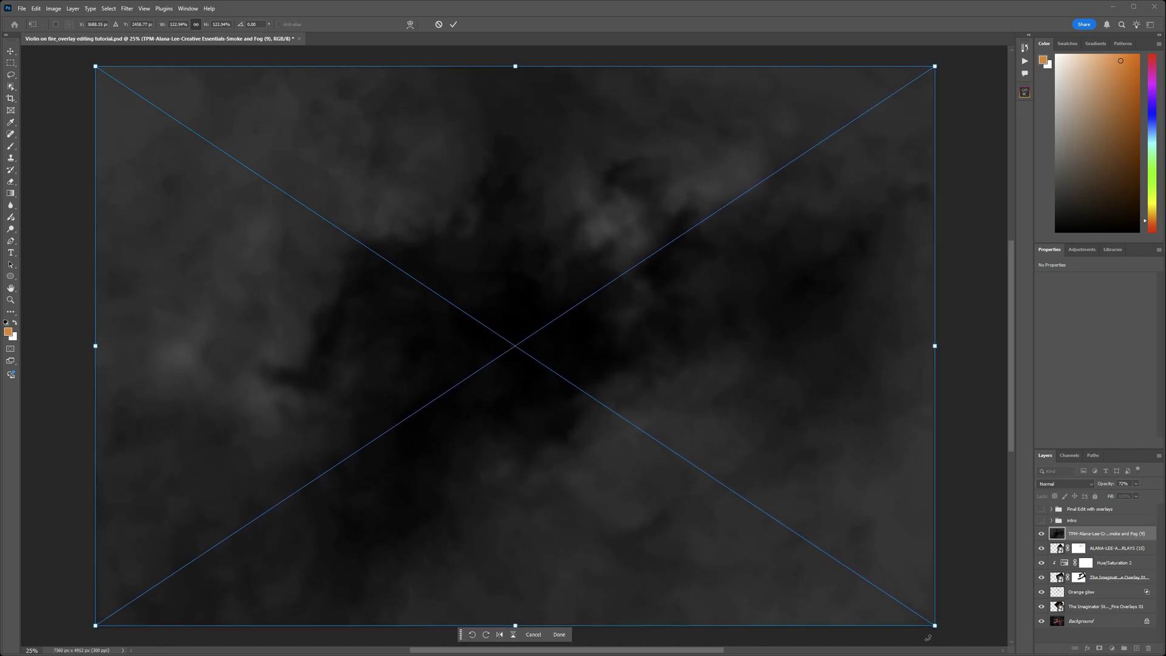
pyautogui.press('Return')
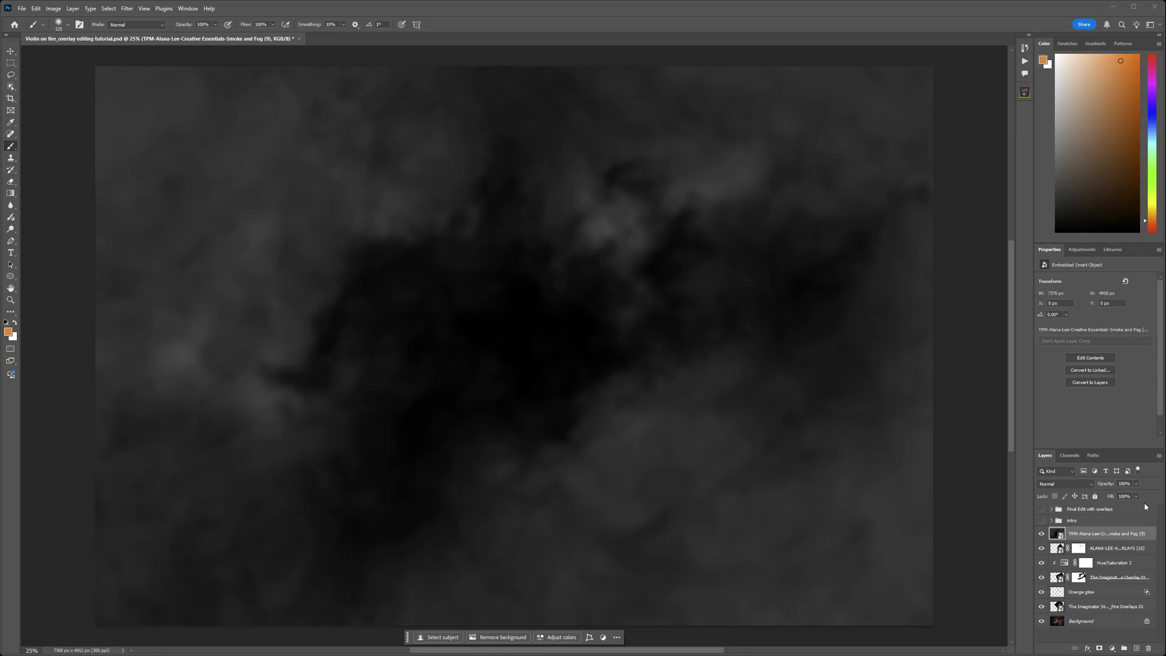
# - Set the fog overlay's blend mode to Screen and reduce its opacity to 25%
pyautogui.click(1081, 488)
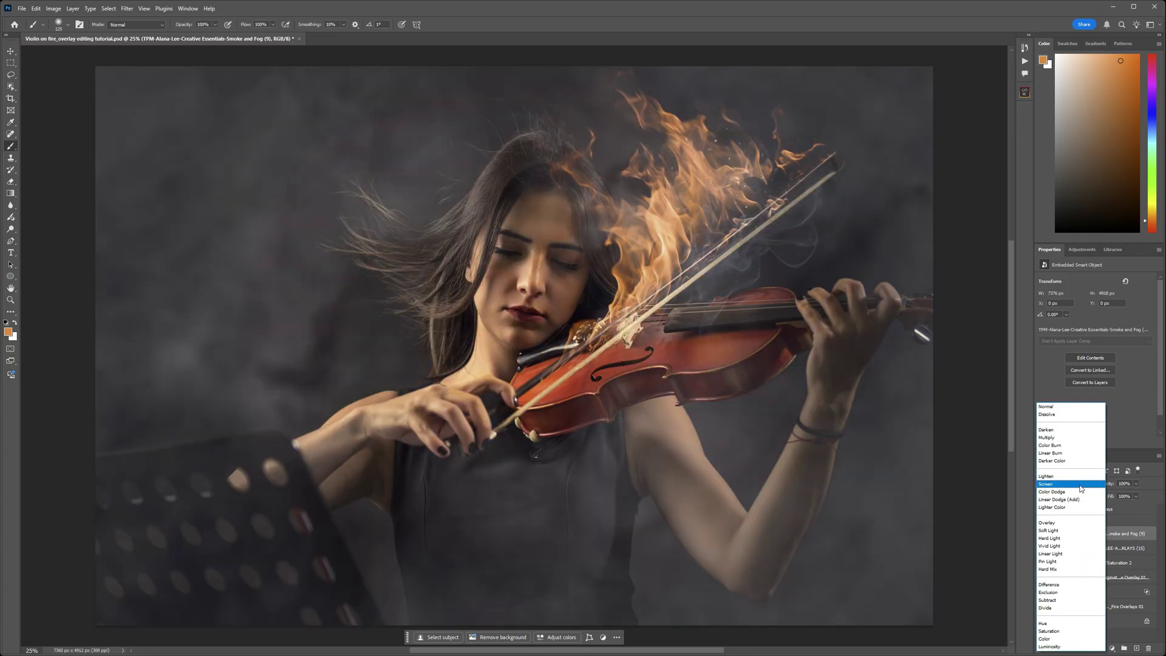
pyautogui.click(1080, 484)
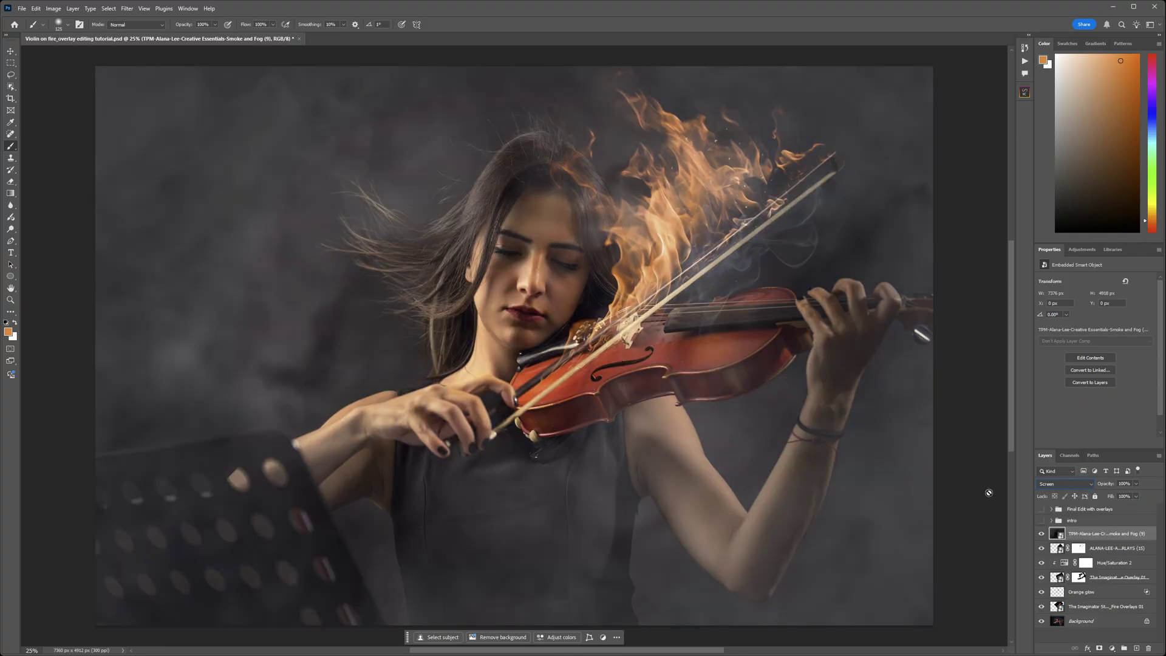
pyautogui.click(1137, 485)
pyautogui.moveTo(1133, 495); pyautogui.dragTo(1106, 496)
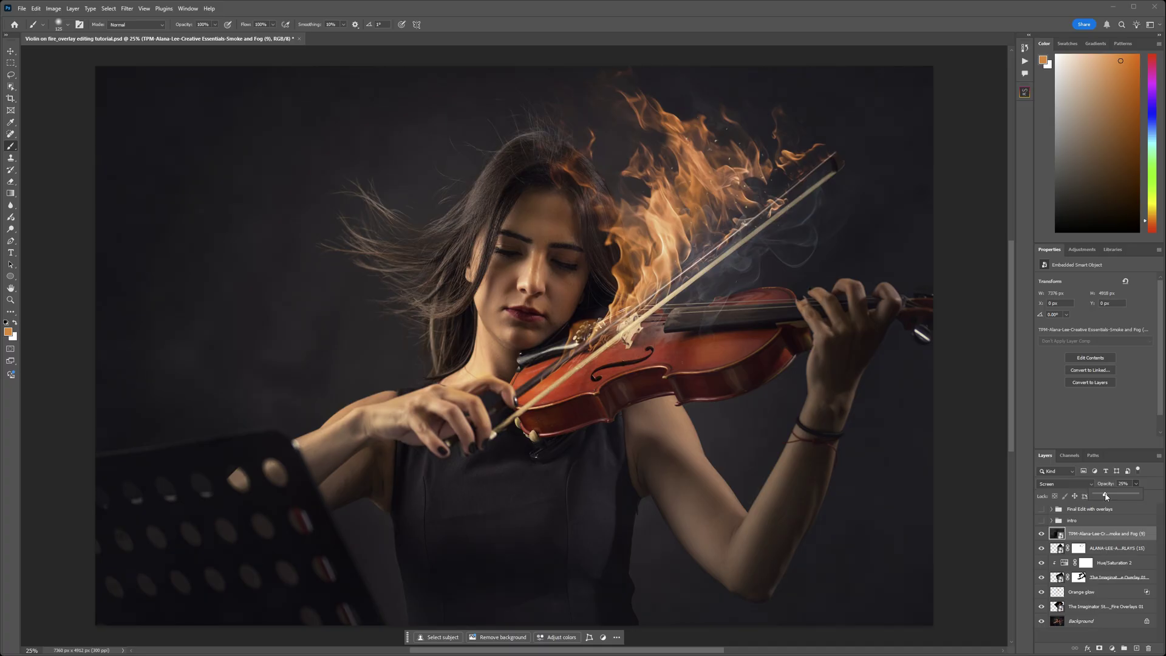
# - Add a layer mask to the fog overlay, paint the fog off the violinist with a much larger black brush, and compare with the overlay hidden
pyautogui.click(1099, 648)
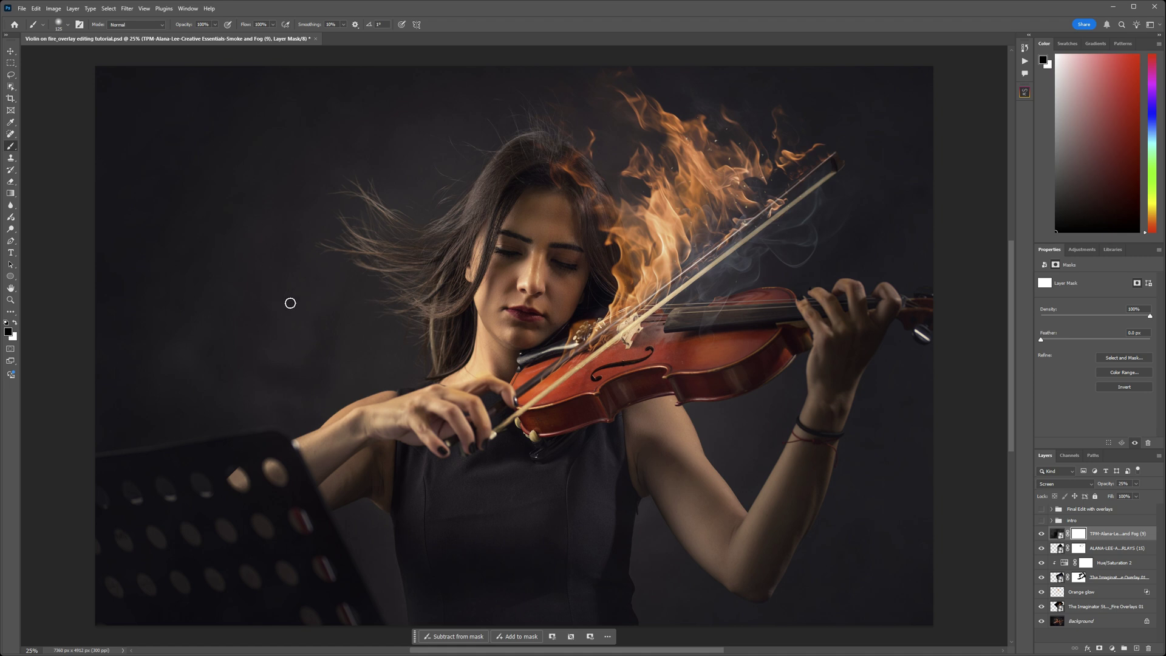
pyautogui.press(']')
pyautogui.press(']')
pyautogui.press(']')
pyautogui.press(']')
pyautogui.press(']')
pyautogui.press(']')
pyautogui.press(']')
pyautogui.press(']')
pyautogui.press(']')
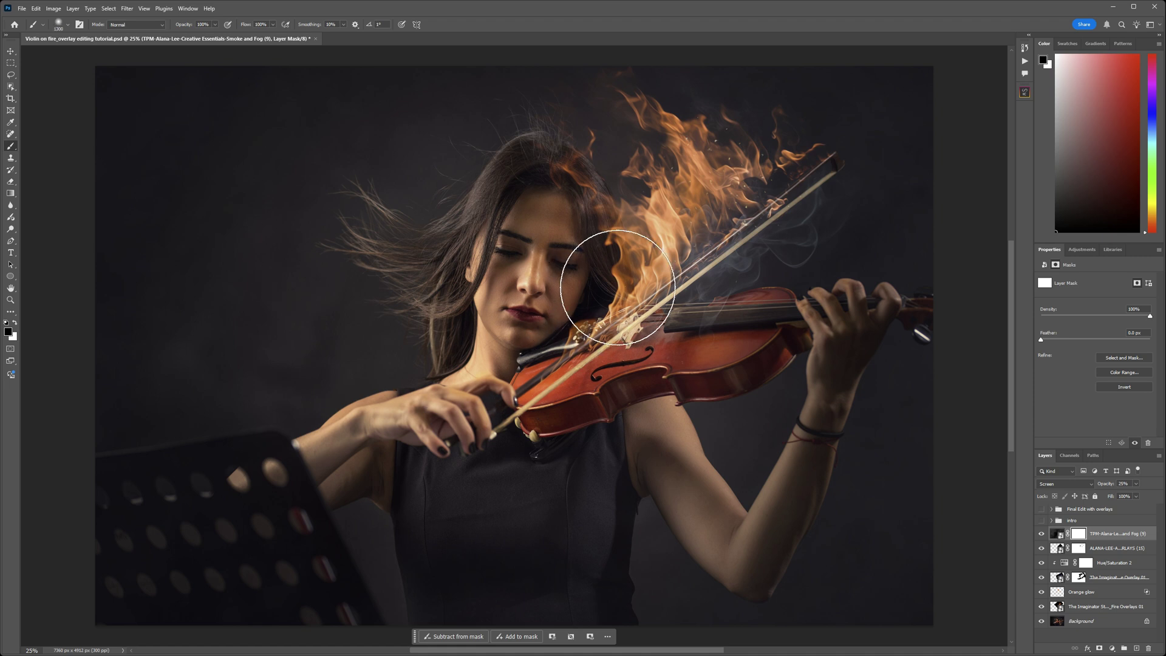
pyautogui.press(']')
pyautogui.click(711, 280)
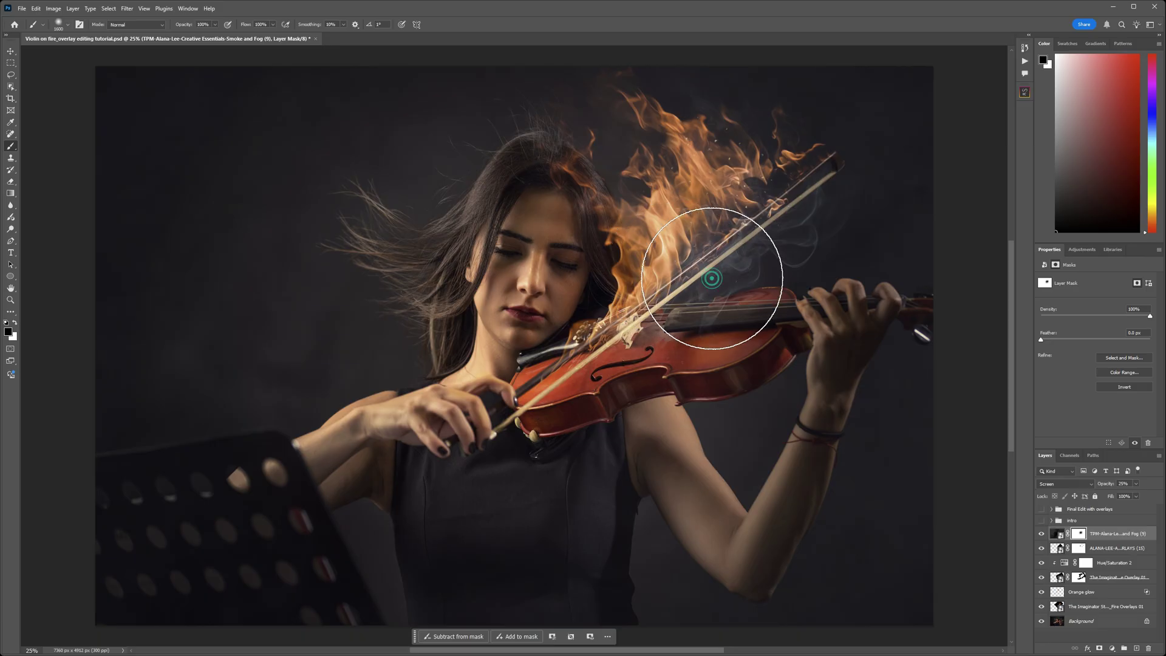
pyautogui.click(712, 278)
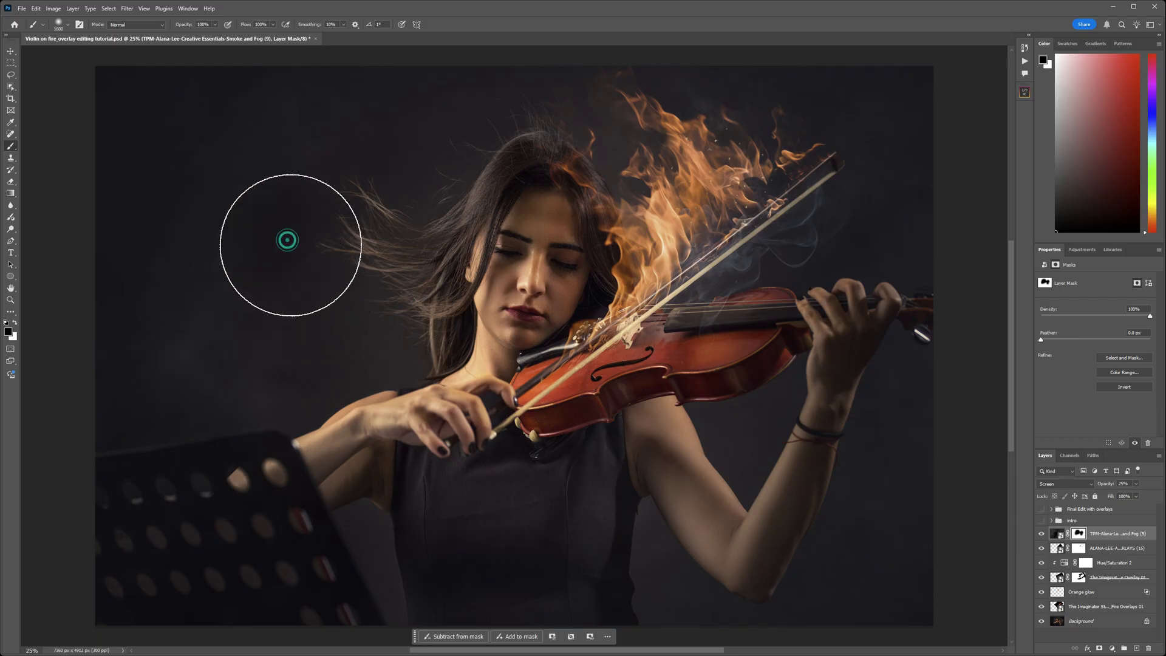
pyautogui.moveTo(308, 395); pyautogui.dragTo(418, 468)
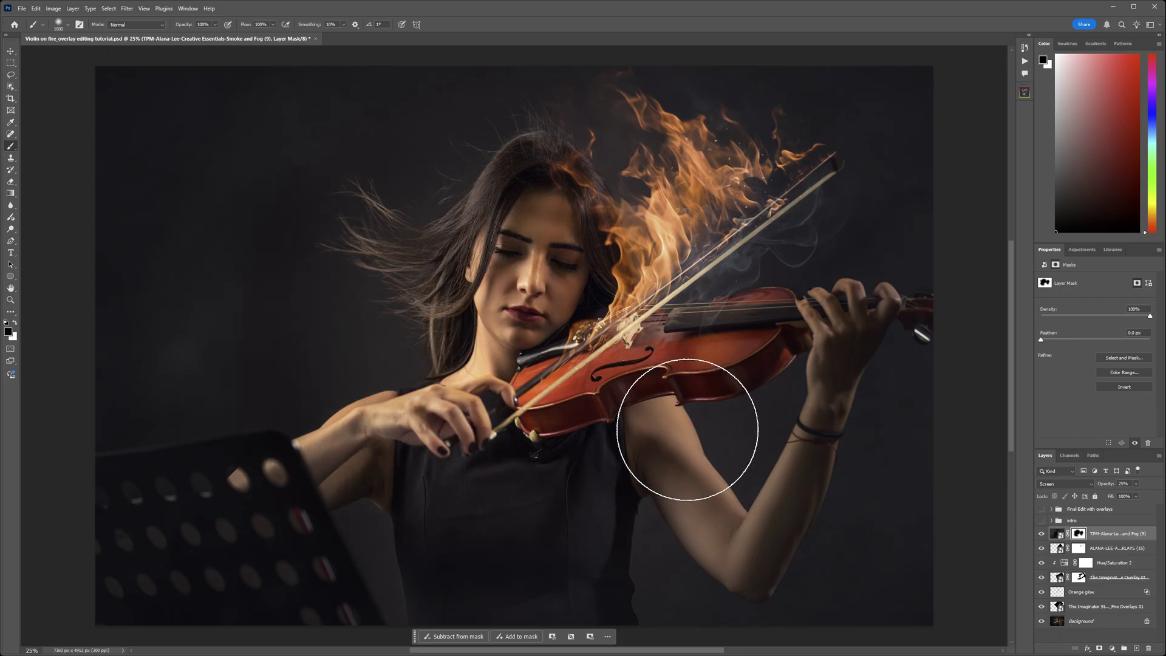
pyautogui.moveTo(566, 505)
pyautogui.mouseDown()
pyautogui.moveTo(532, 500)
pyautogui.moveTo(739, 455)
pyautogui.moveTo(760, 472)
pyautogui.moveTo(702, 417)
pyautogui.mouseUp()
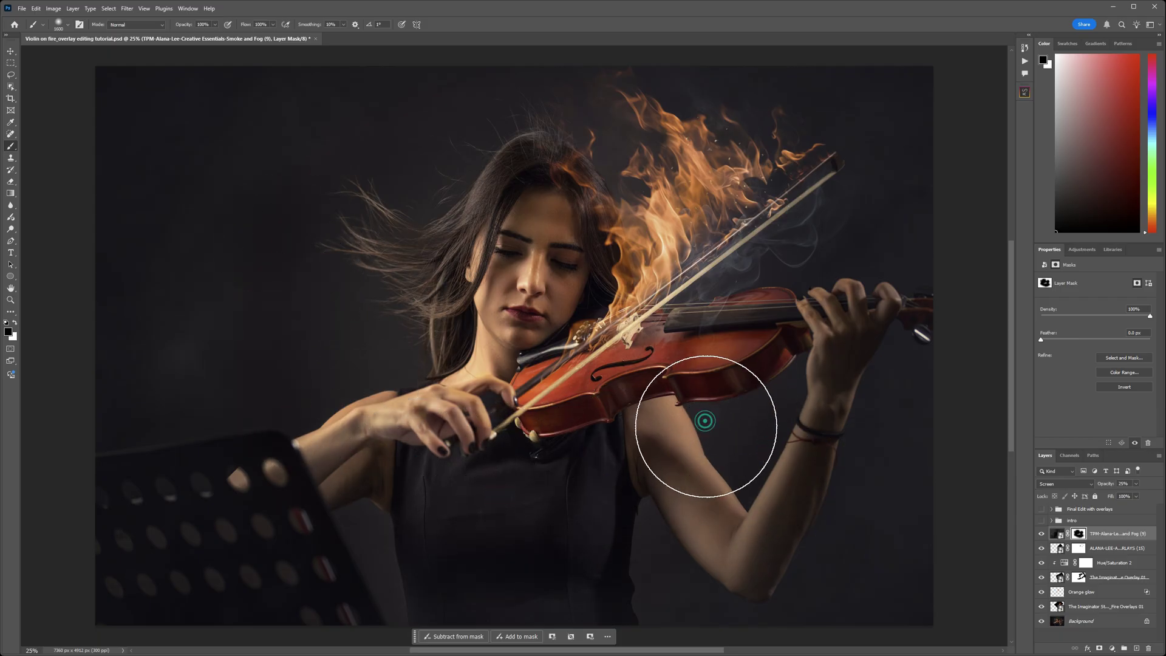
pyautogui.click(1042, 535)
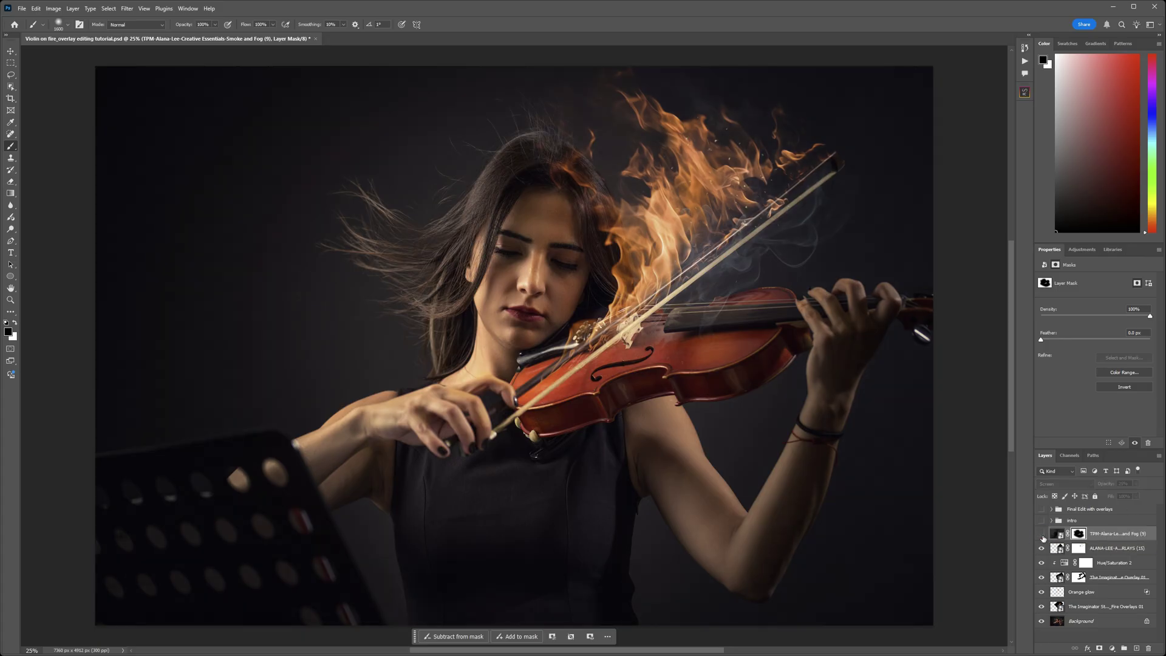
pyautogui.click(1042, 535)
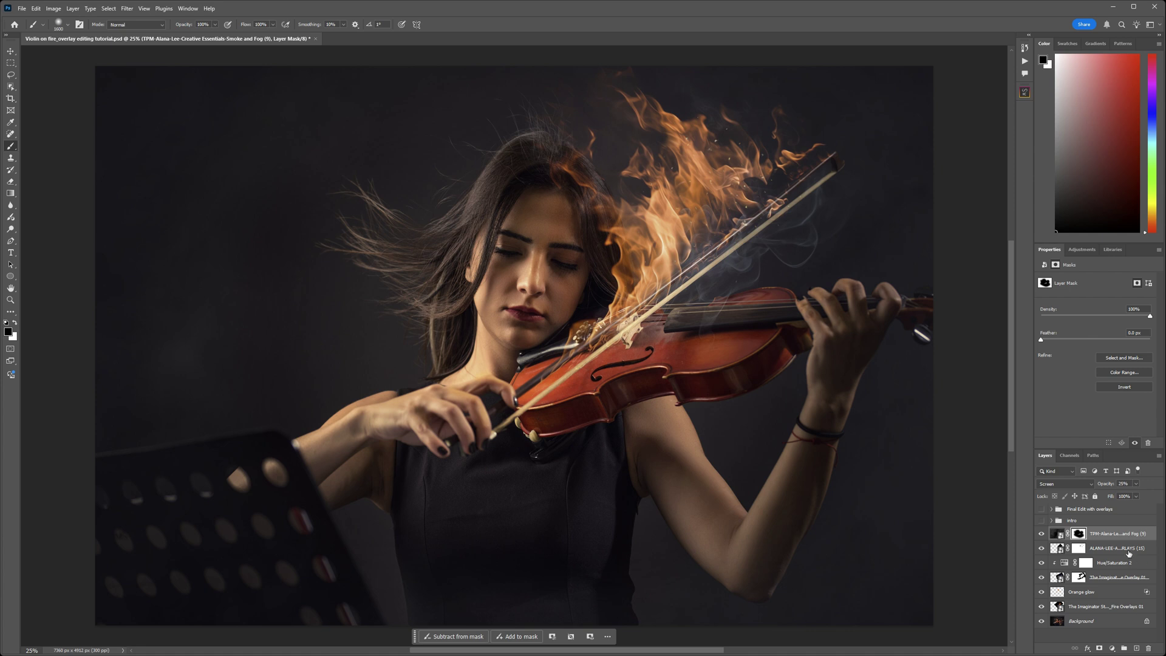
# - Group all layers from the fog overlay down to the fire overlay above the background, and compare the photo with the group hidden and shown
pyautogui.keyDown('shift'); pyautogui.click(1120, 607); pyautogui.keyUp('shift')
pyautogui.click(1124, 648)
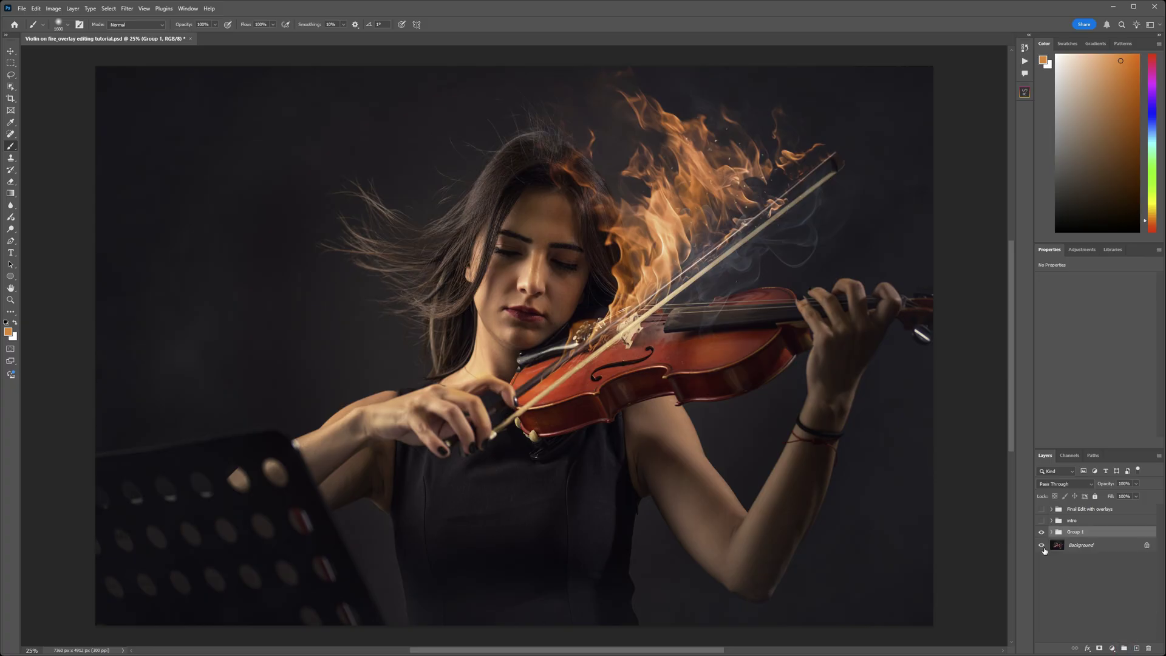
pyautogui.click(1042, 533)
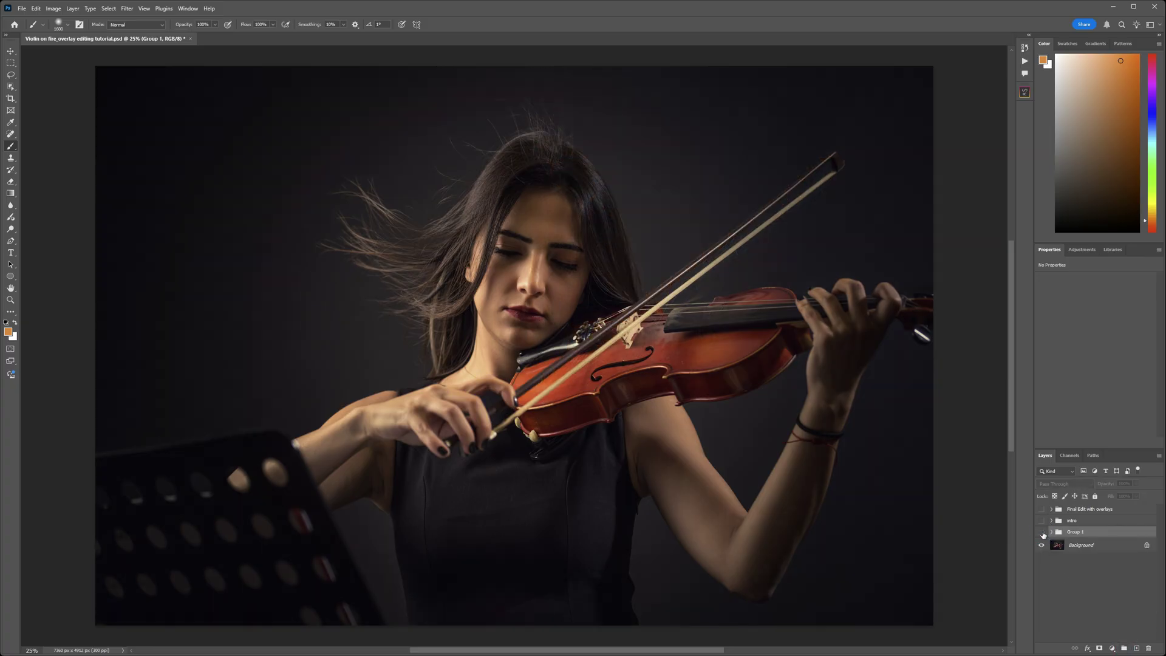
pyautogui.click(1042, 533)
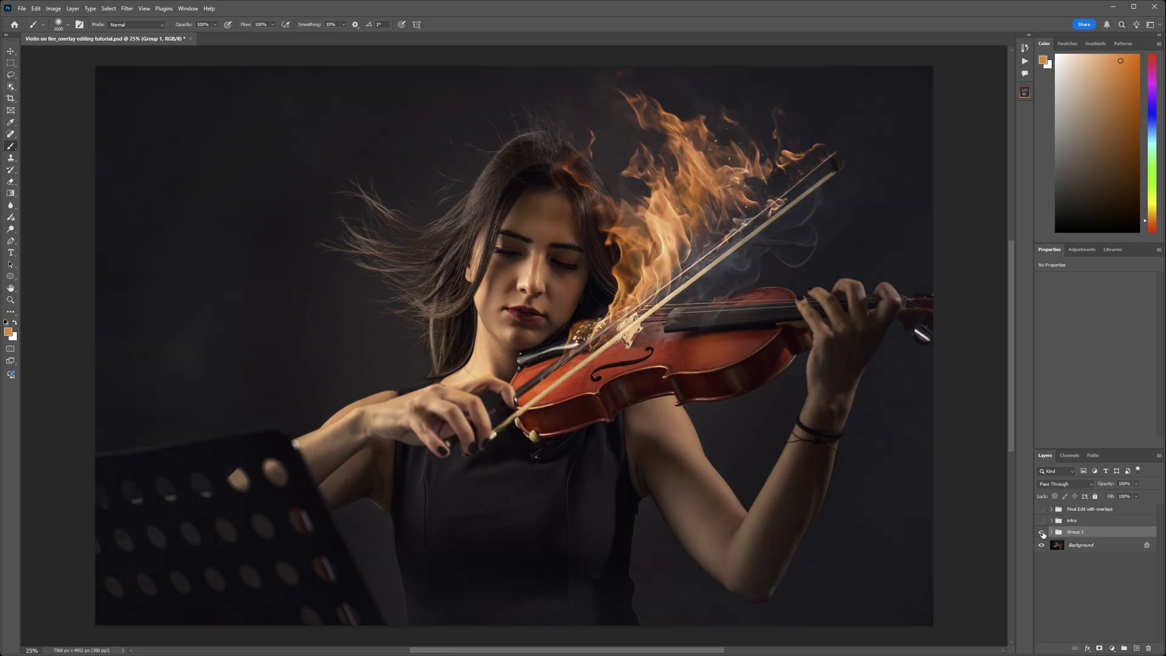